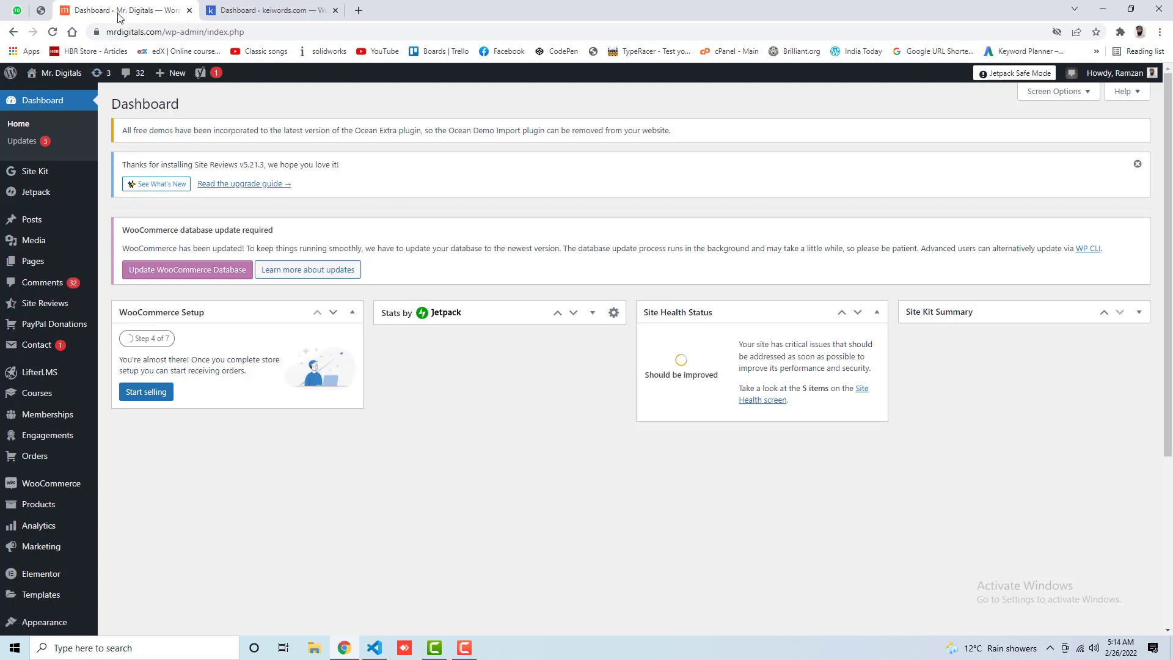
Step: Go back to the Mr. Digitals dashboard and open its Add New Plugins page
{"action": "left_click", "coordinate": [272, 13]}
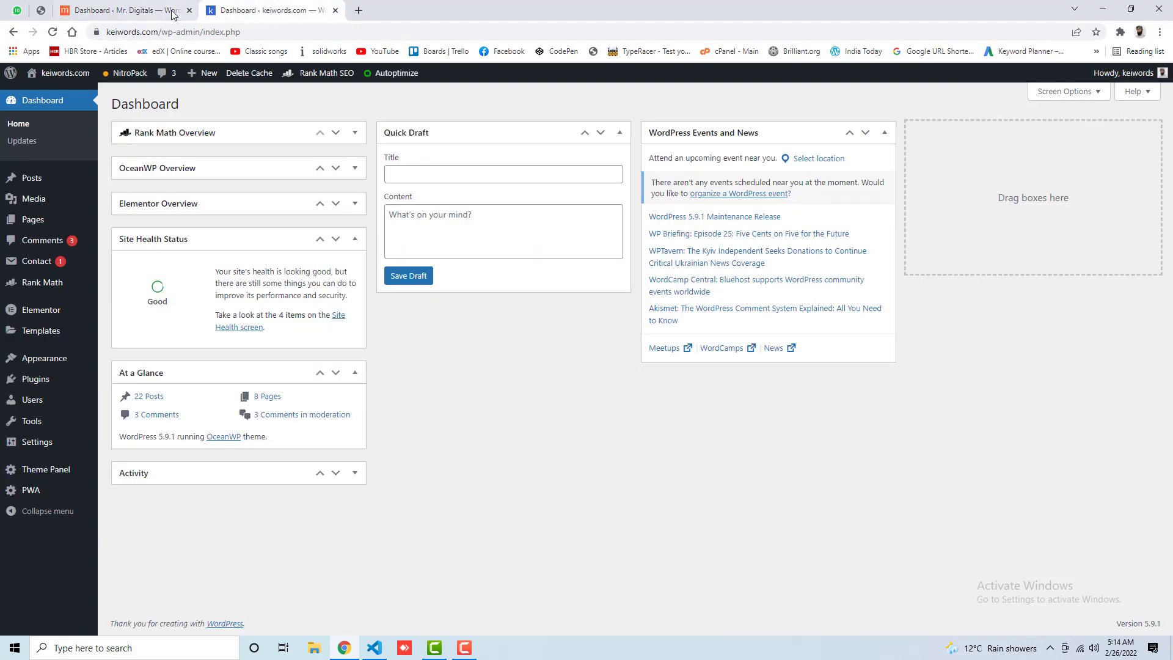
{"action": "left_click", "coordinate": [124, 12]}
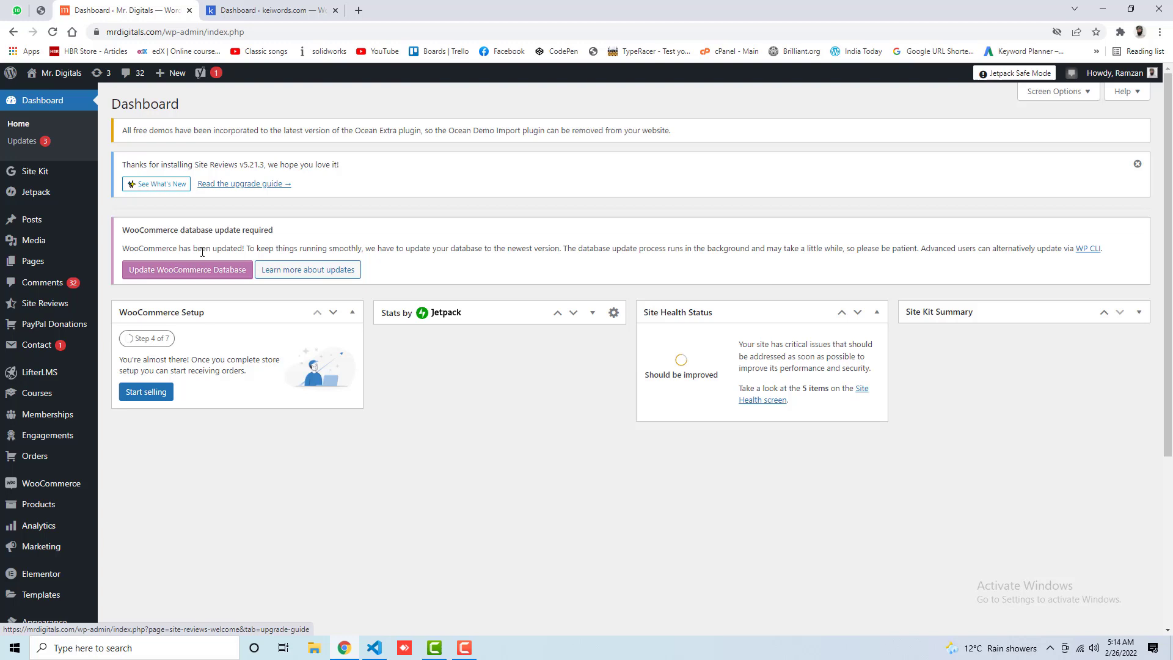
{"action": "mouse_move", "coordinate": [14, 322]}
{"action": "scroll", "coordinate": [13, 322], "scroll_direction": "down", "scroll_amount": 4}
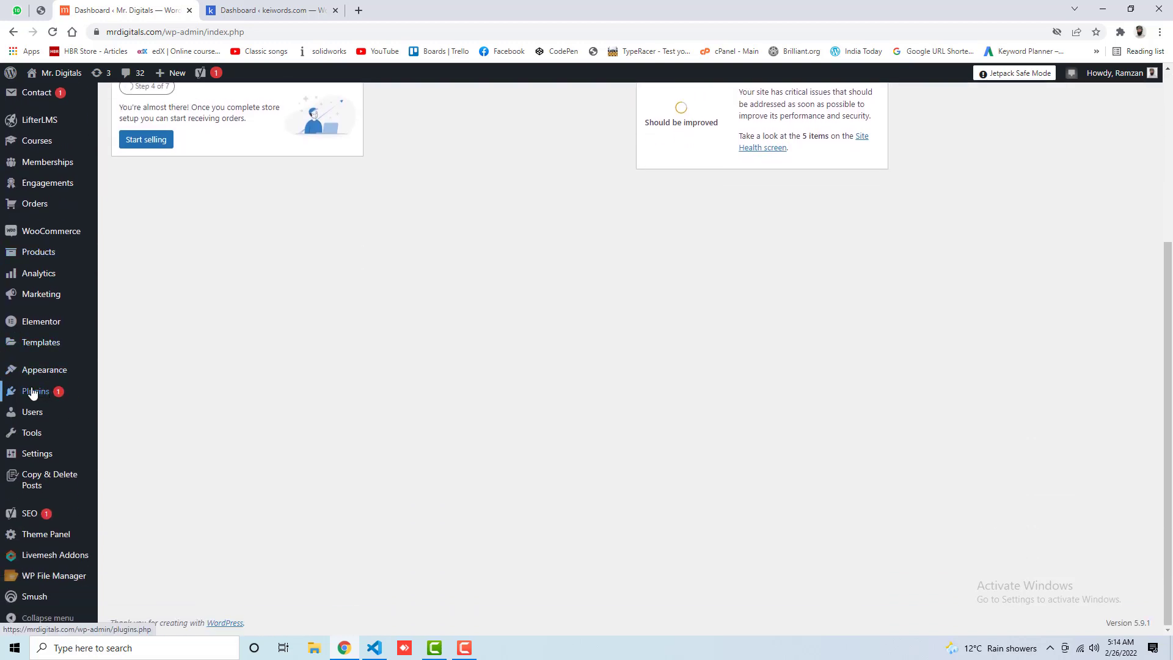
{"action": "mouse_move", "coordinate": [82, 390]}
{"action": "left_click", "coordinate": [132, 411]}
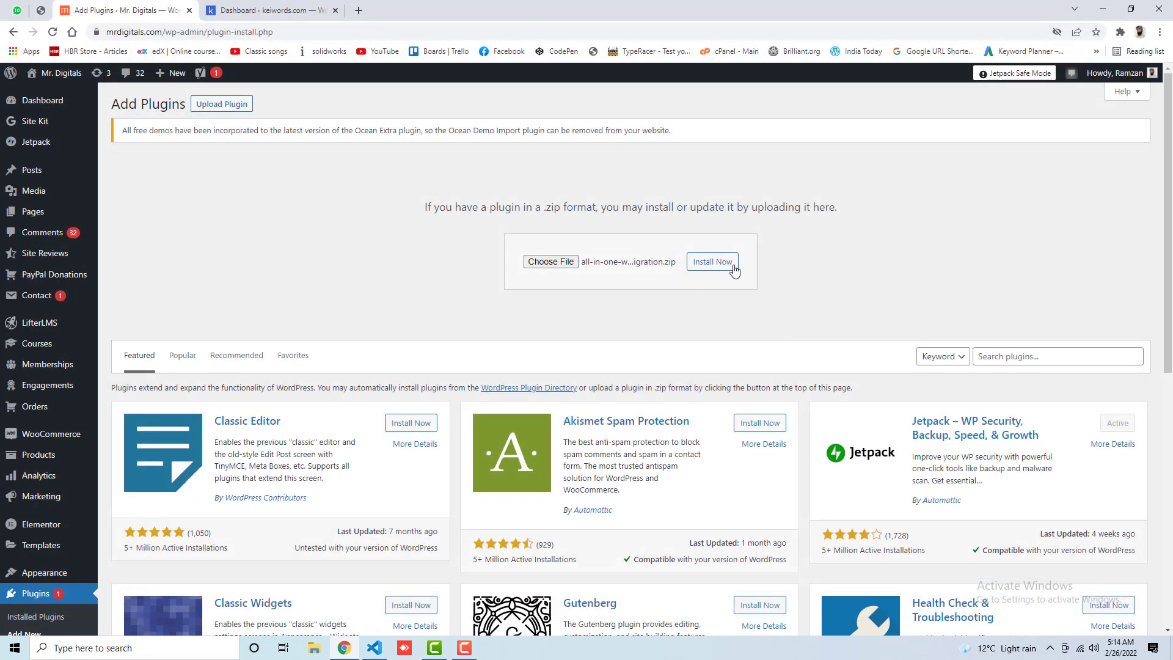
Step: Open the Add New Plugins page on keiwords.com
{"action": "left_click", "coordinate": [239, 11]}
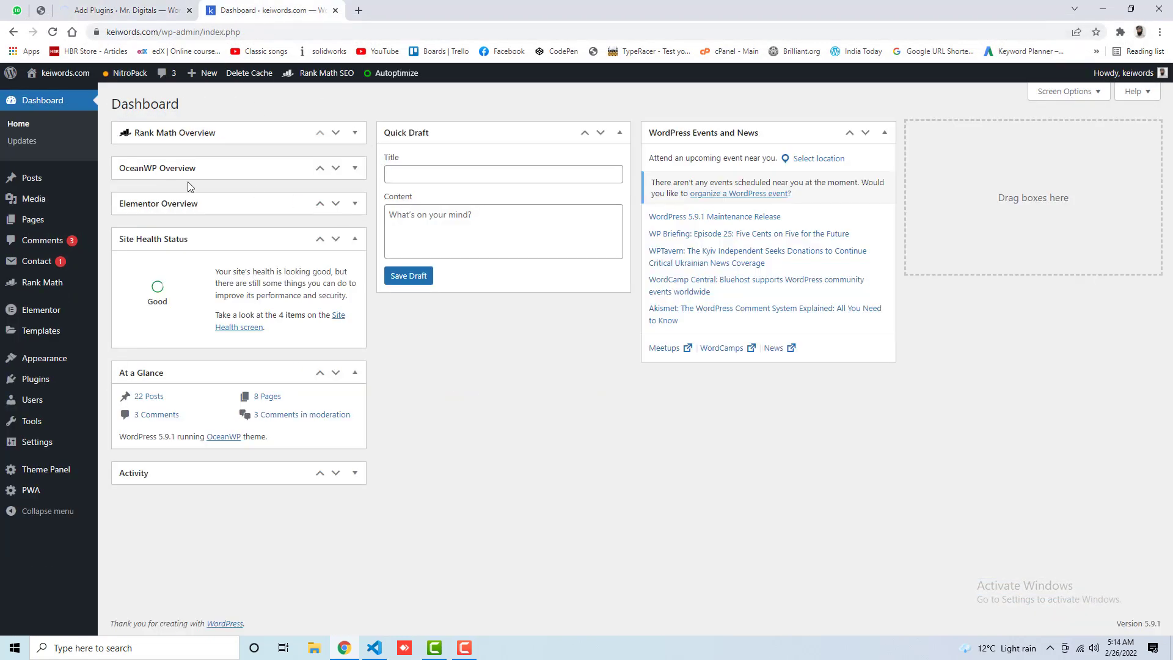
{"action": "mouse_move", "coordinate": [51, 379]}
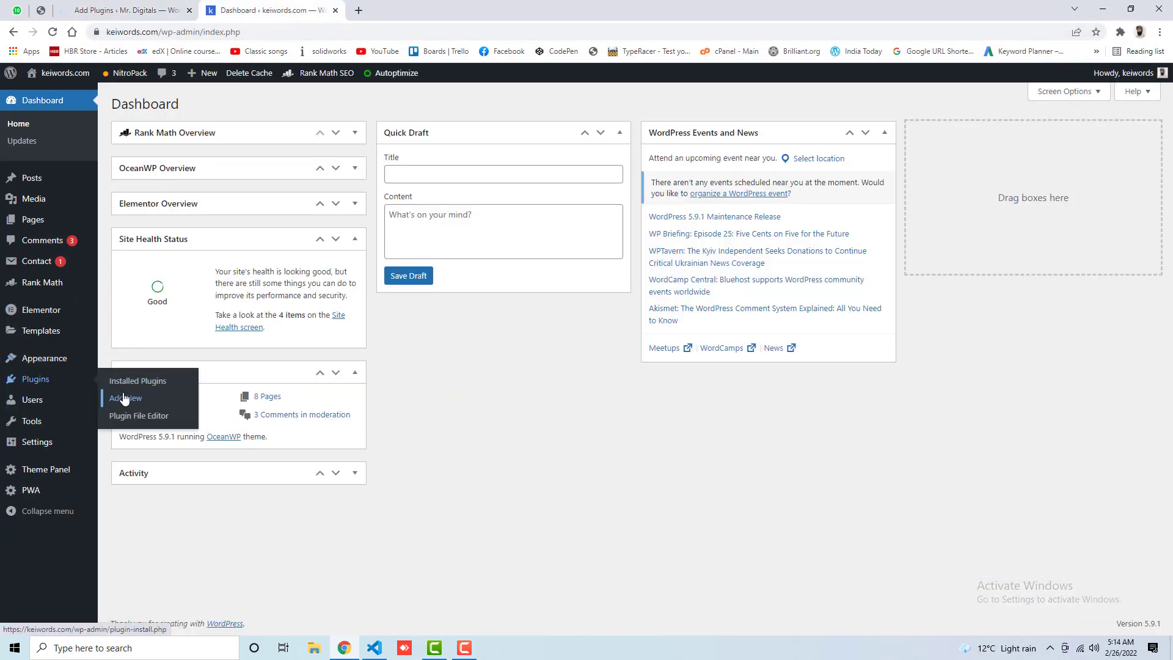
{"action": "left_click", "coordinate": [122, 396]}
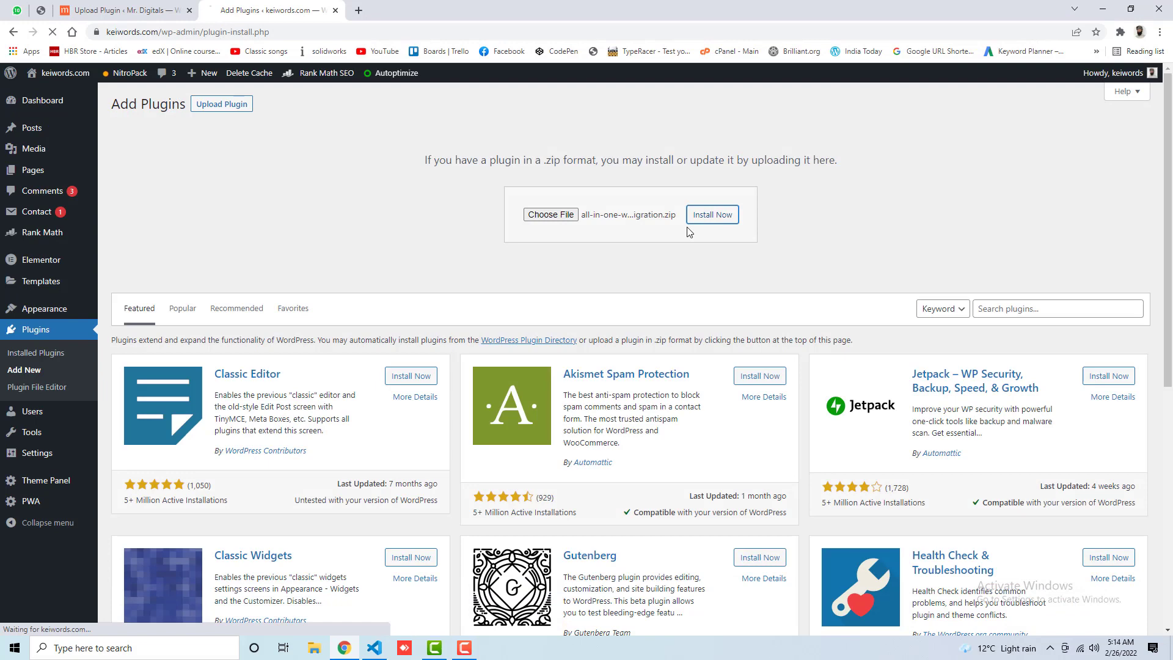
Step: Activate the installed All-in-One WP Migration plugin on Mr. Digitals and keiwords.com
{"action": "left_click", "coordinate": [138, 17]}
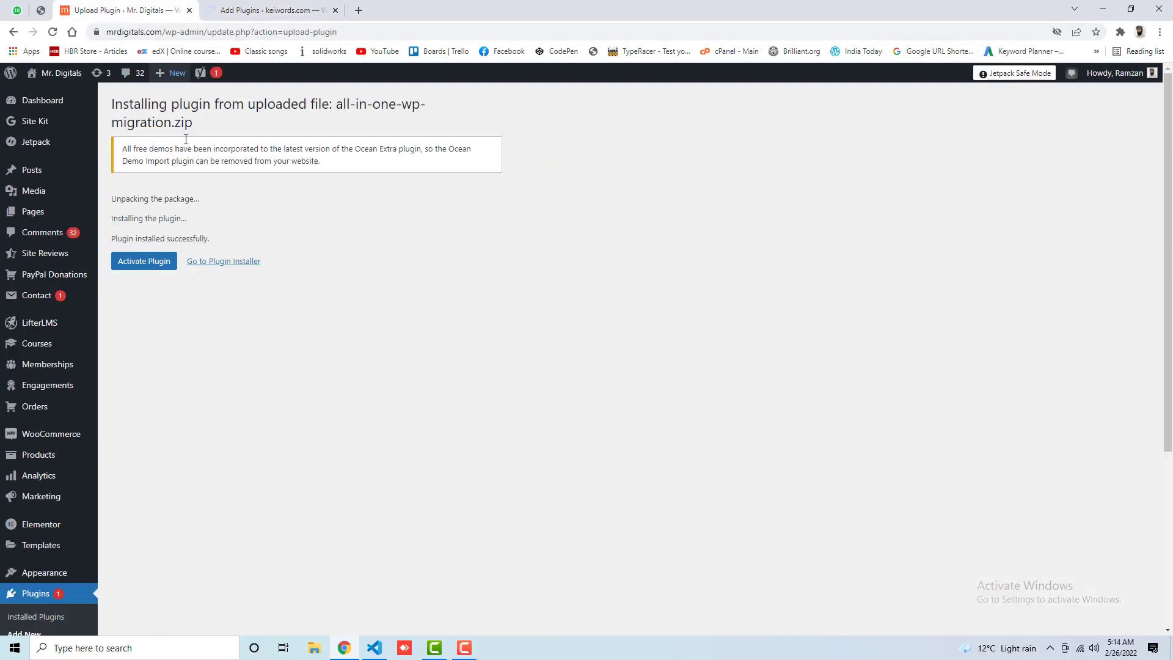
{"action": "left_click", "coordinate": [143, 267]}
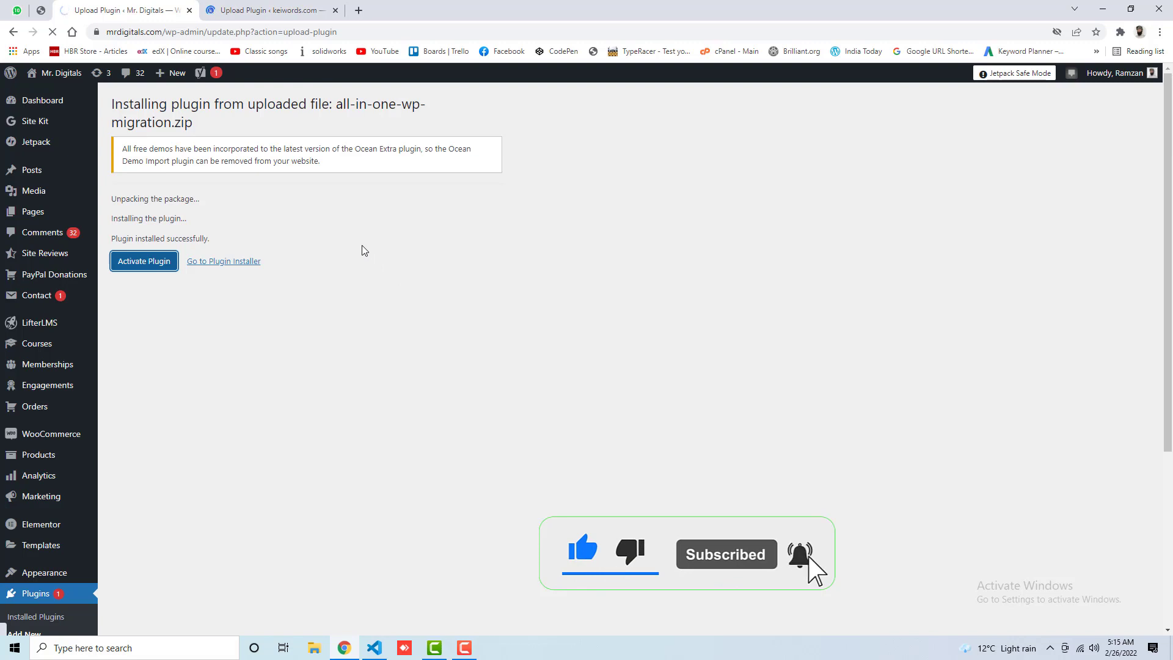
{"action": "left_click", "coordinate": [269, 10]}
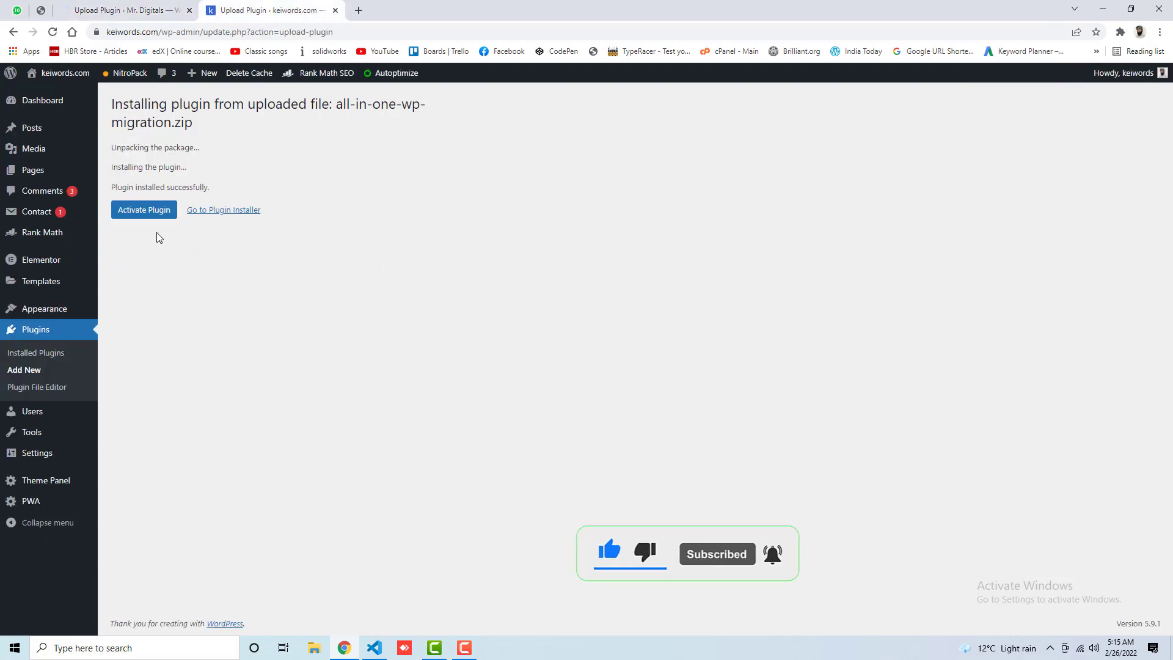
{"action": "left_click", "coordinate": [135, 212]}
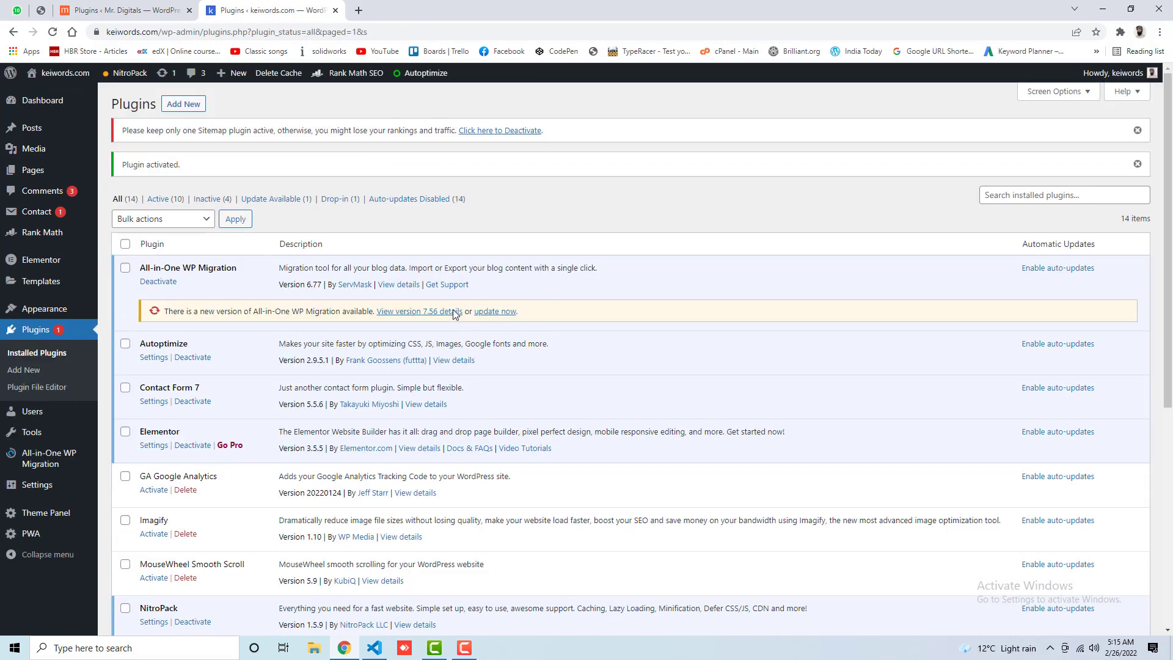
{"action": "mouse_move", "coordinate": [40, 438]}
Step: Open wp-migration-guide.txt from G:\All in one wp migration wordpress free
{"action": "left_click", "coordinate": [312, 650]}
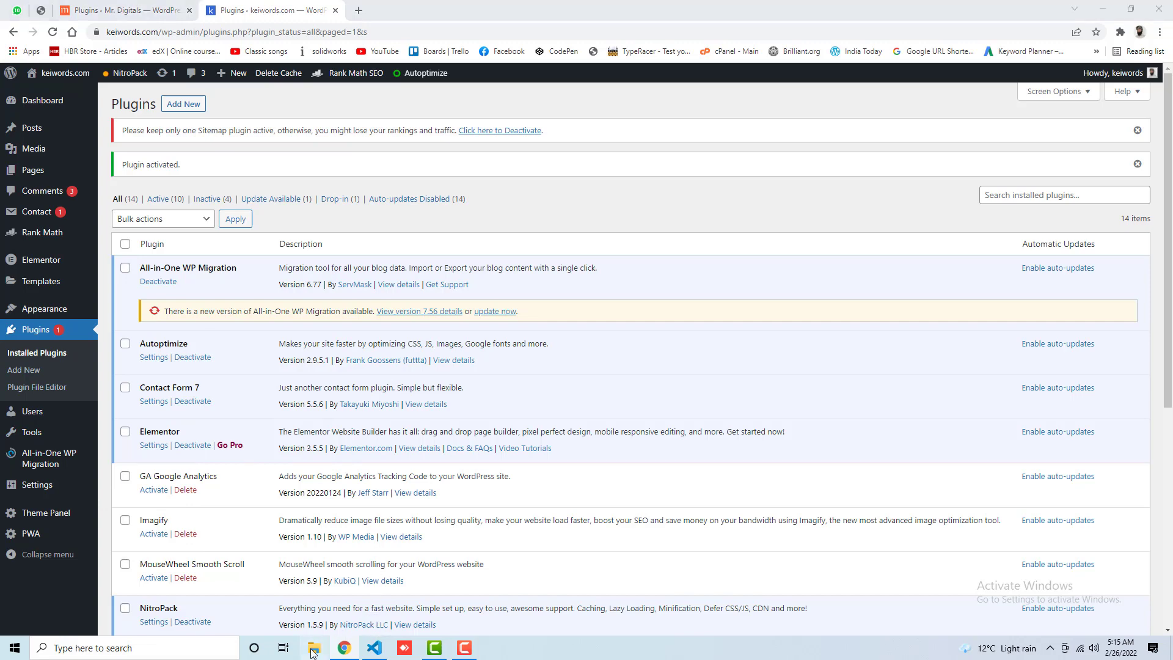
{"action": "left_click", "coordinate": [52, 247]}
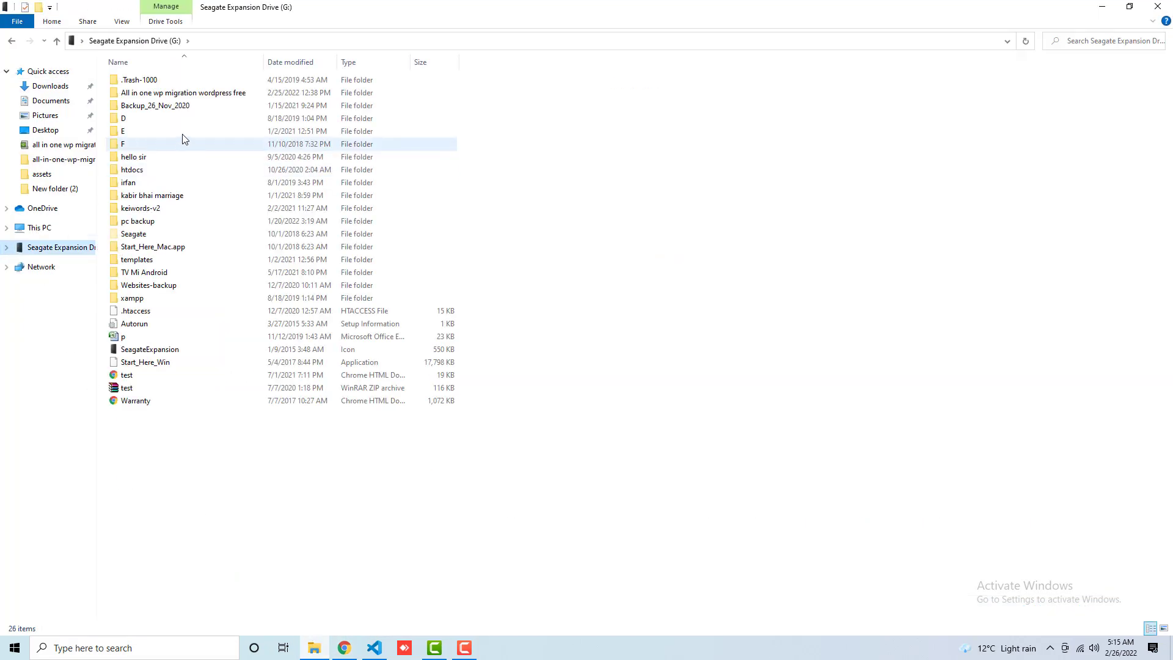
{"action": "double_click", "coordinate": [184, 93]}
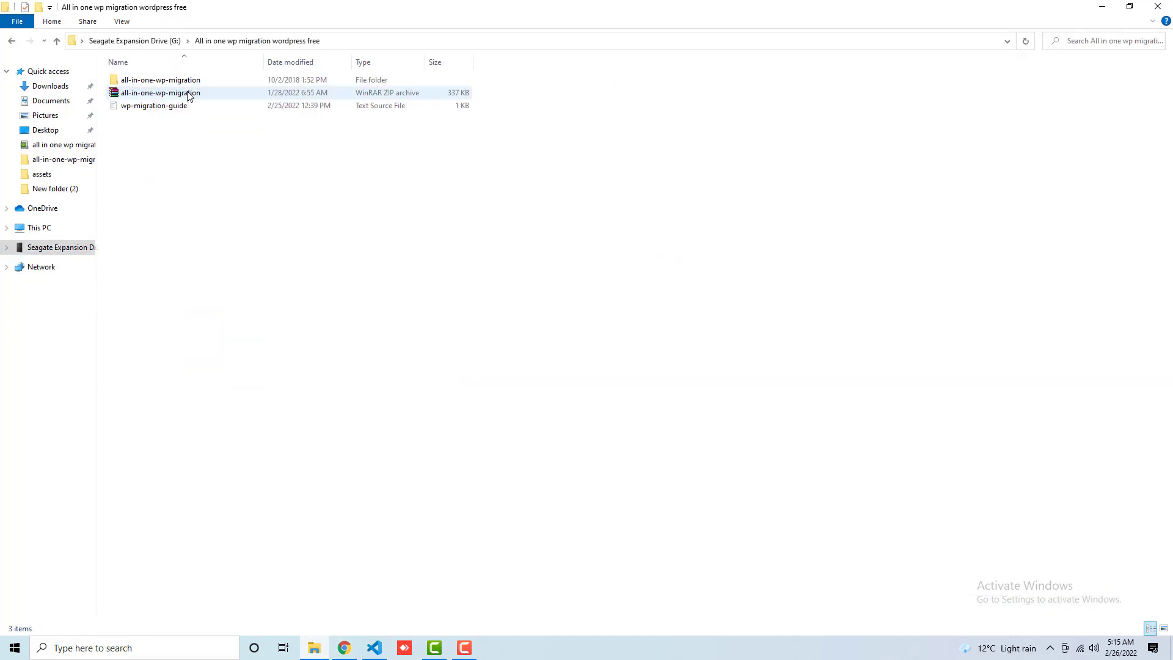
{"action": "left_click", "coordinate": [150, 106]}
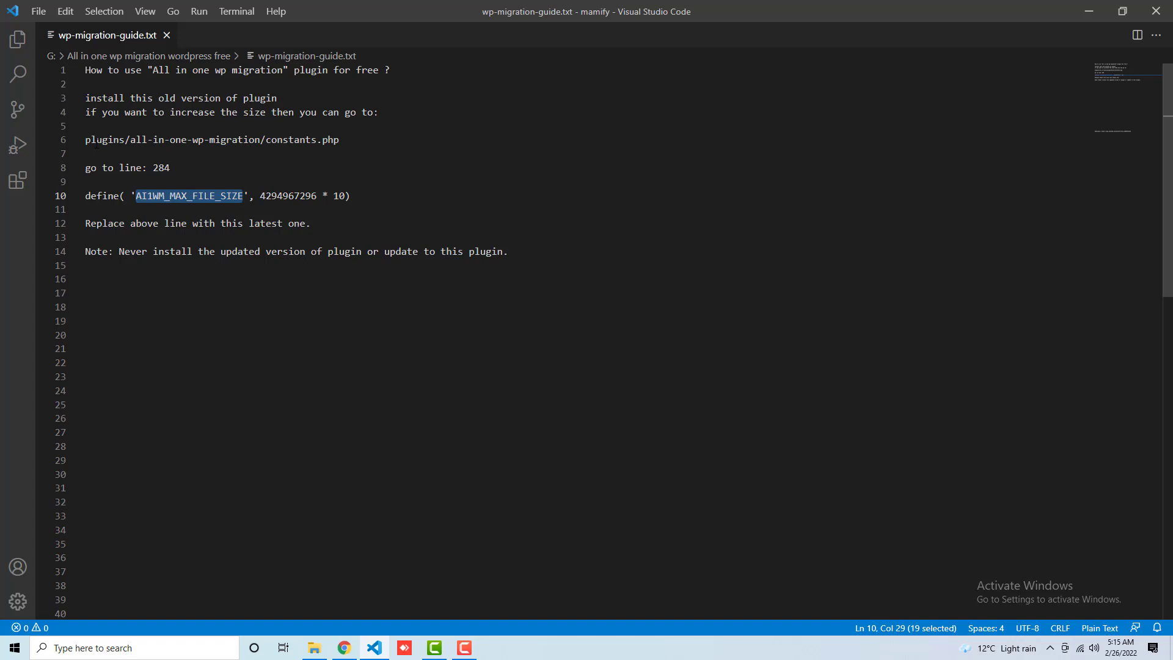
Step: Open constants.php from the all-in-one-wp-migration plugin folder in VS Code
{"action": "left_click", "coordinate": [316, 651]}
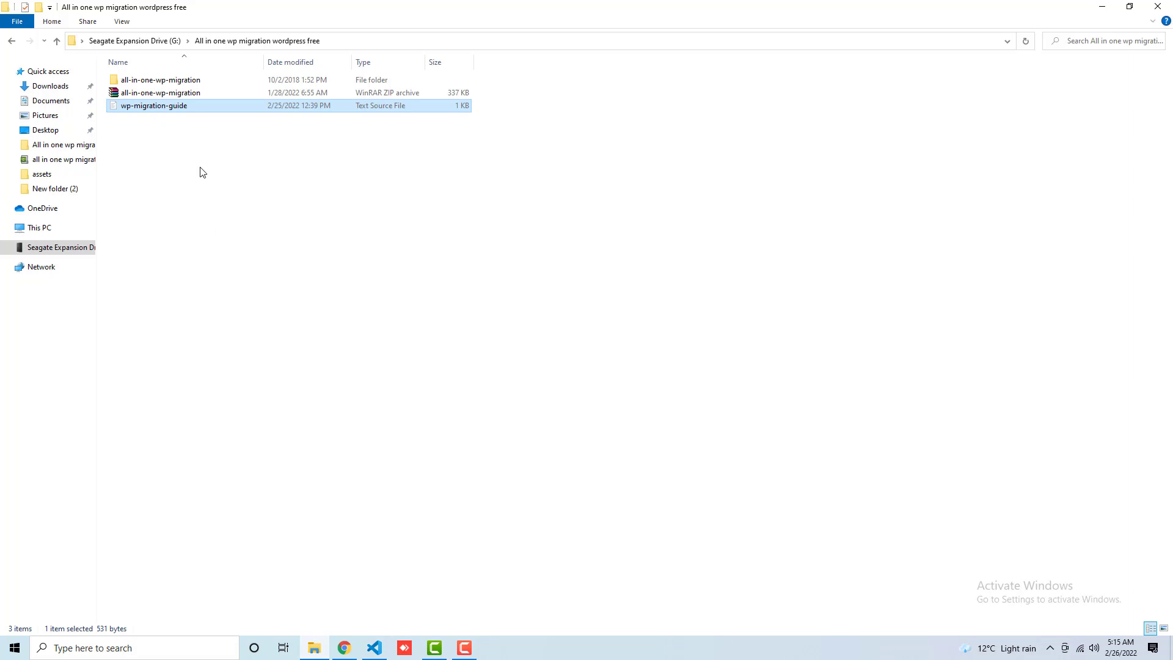
{"action": "double_click", "coordinate": [179, 81]}
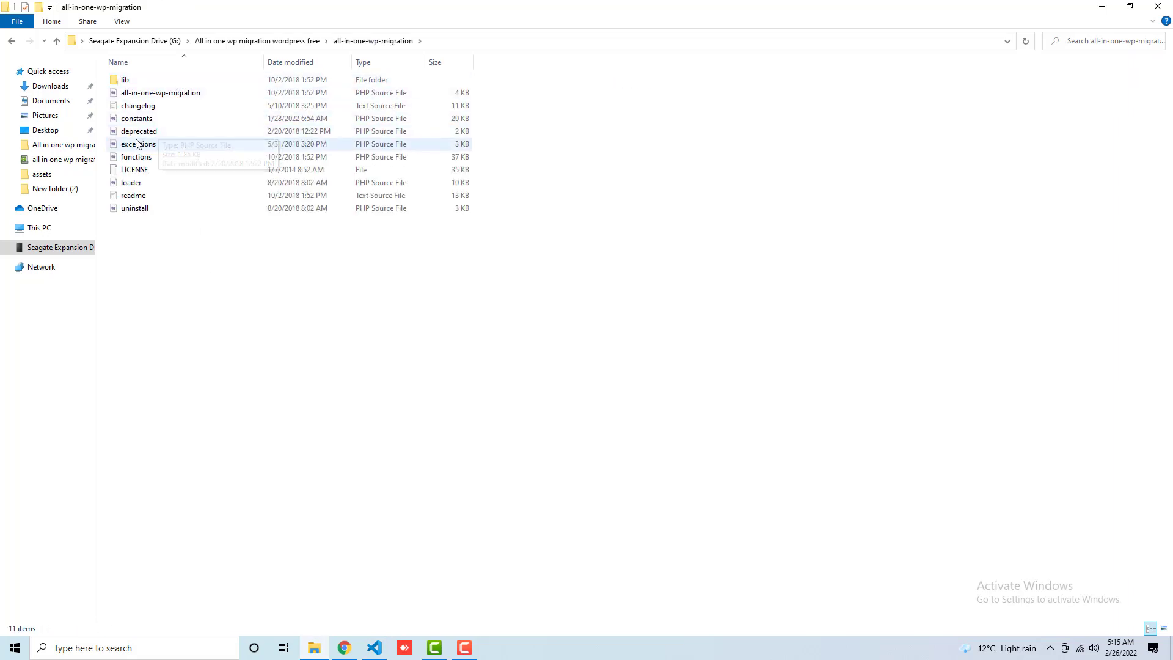
{"action": "double_click", "coordinate": [140, 119]}
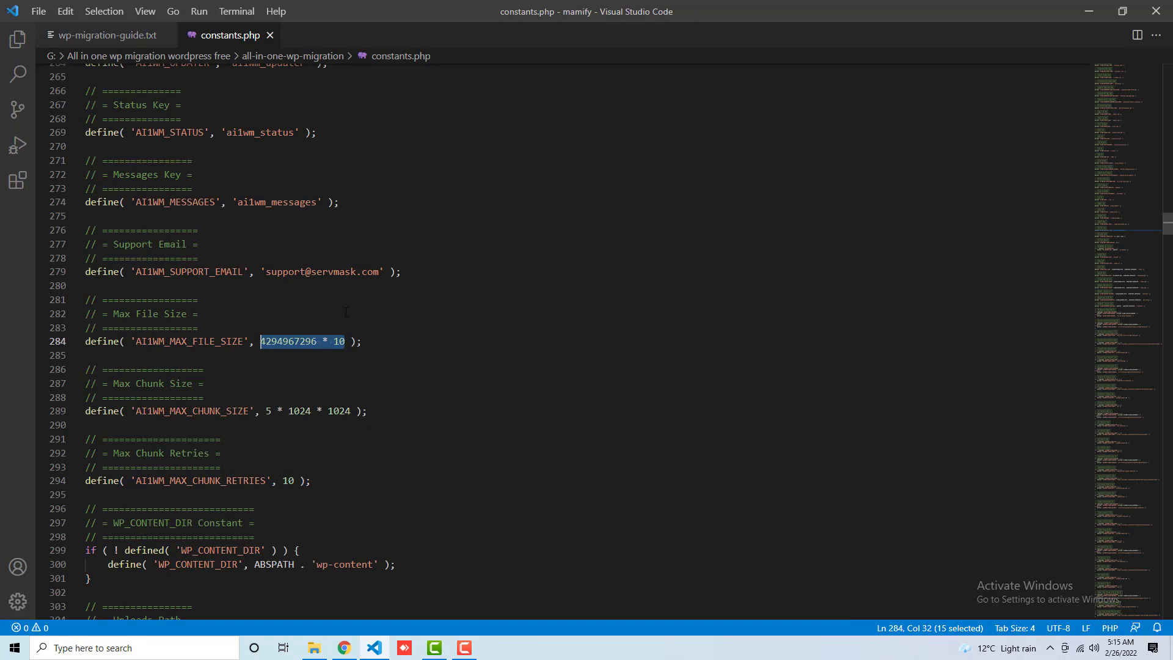
Step: Copy AI1WM_MAX_FILE_SIZE from the guide and find it on line 284 of constants.php
{"action": "left_click", "coordinate": [245, 304]}
{"action": "left_click", "coordinate": [122, 35]}
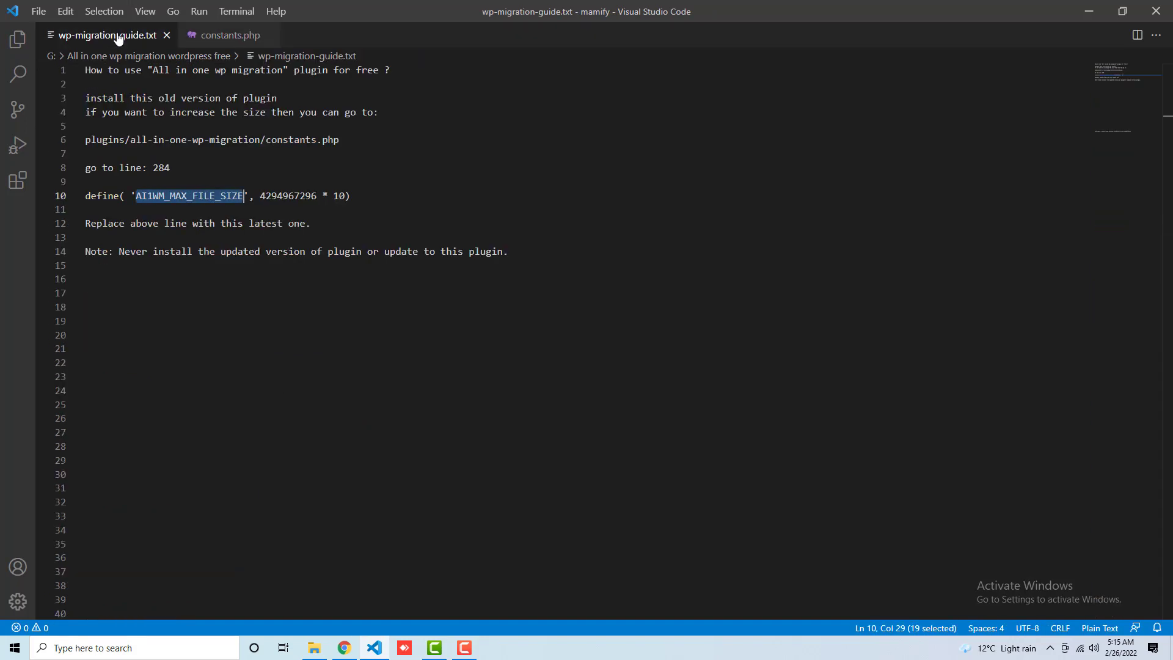
{"action": "double_click", "coordinate": [159, 196]}
{"action": "key", "text": "ctrl+c"}
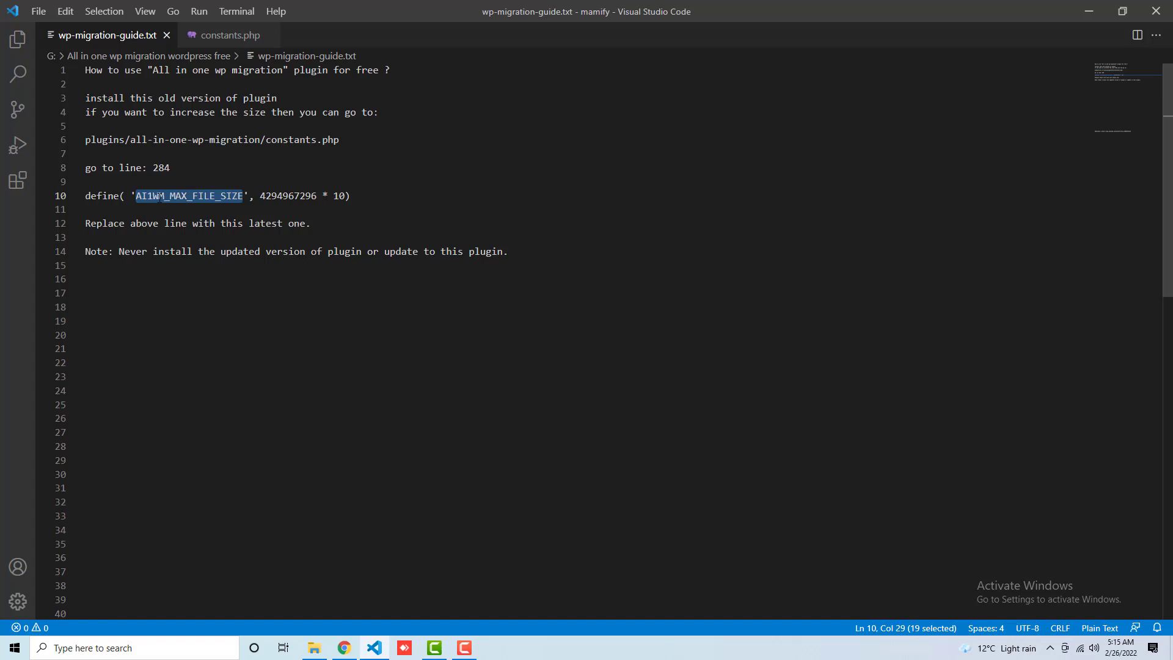
{"action": "left_click", "coordinate": [208, 35]}
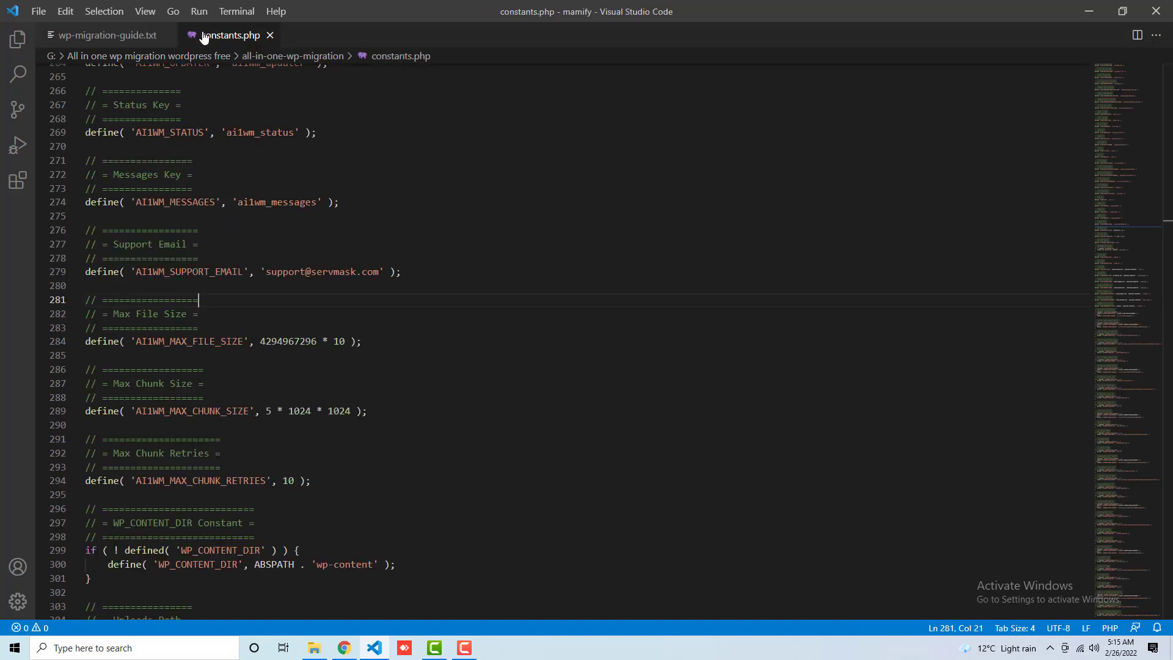
{"action": "left_click", "coordinate": [333, 211]}
{"action": "key", "text": "ctrl+f"}
{"action": "key", "text": "ctrl+v"}
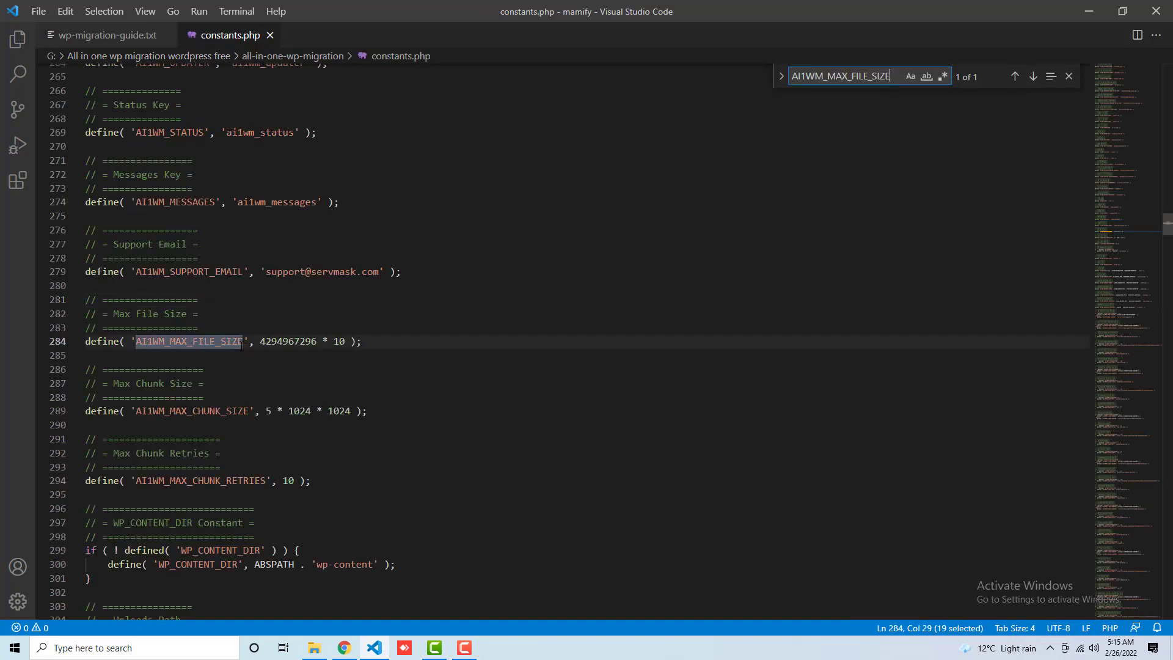
{"action": "scroll", "coordinate": [241, 344], "scroll_direction": "up", "scroll_amount": 3}
{"action": "scroll", "coordinate": [239, 345], "scroll_direction": "down", "scroll_amount": 4}
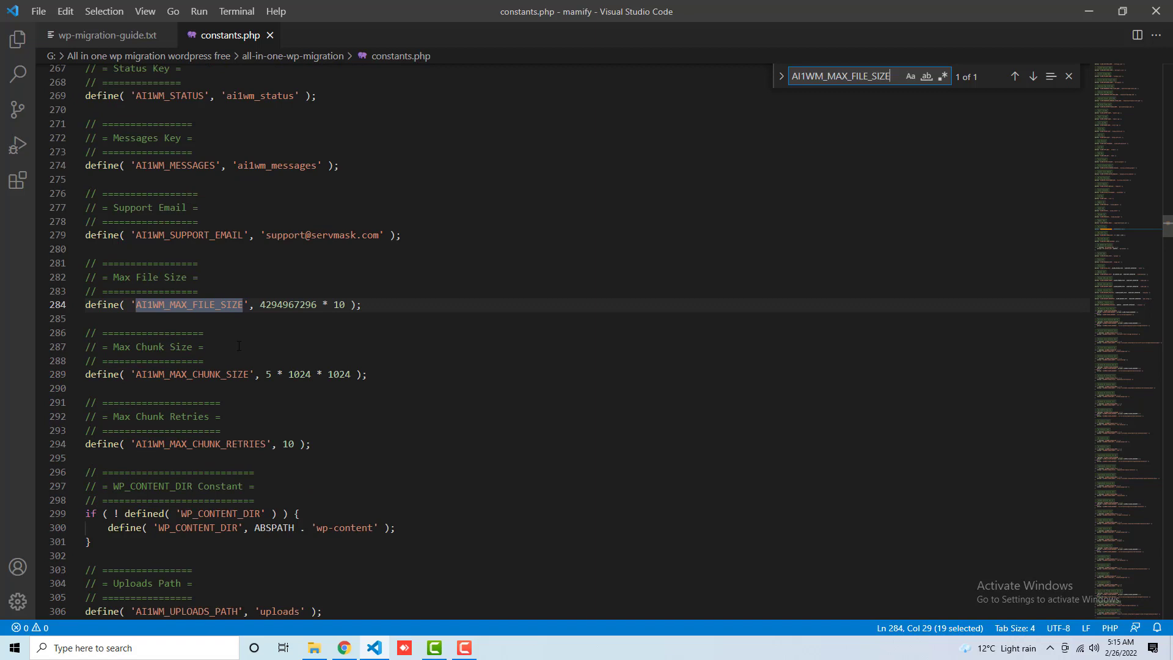
{"action": "double_click", "coordinate": [188, 309]}
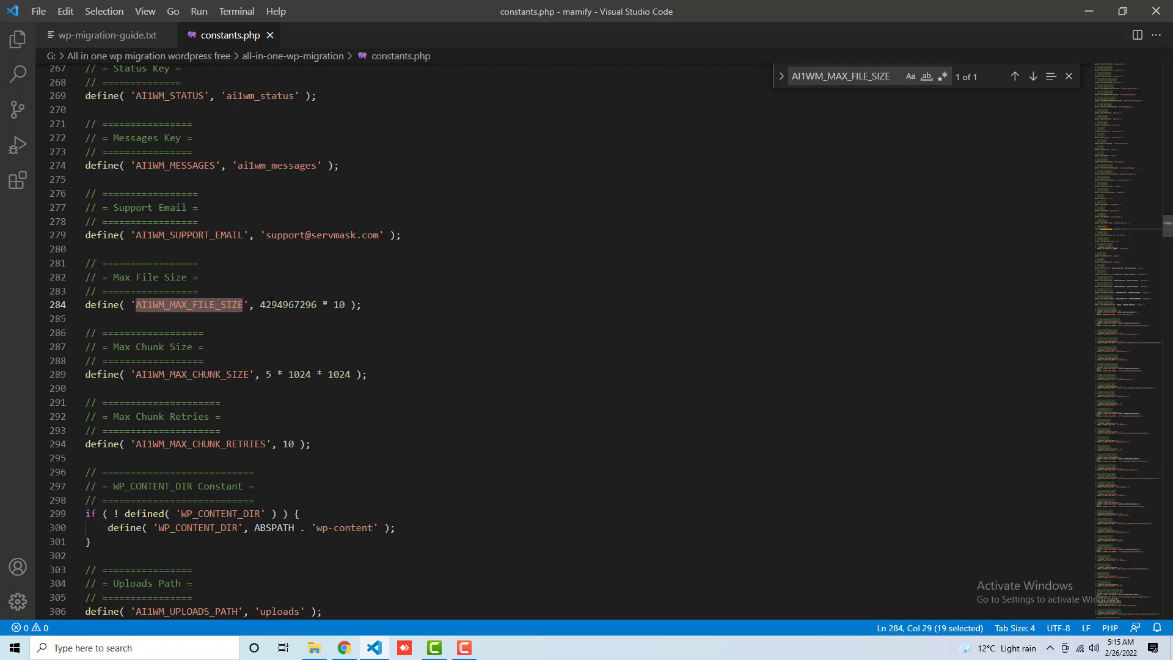
{"action": "left_click_drag", "start_coordinate": [260, 304], "coordinate": [345, 304]}
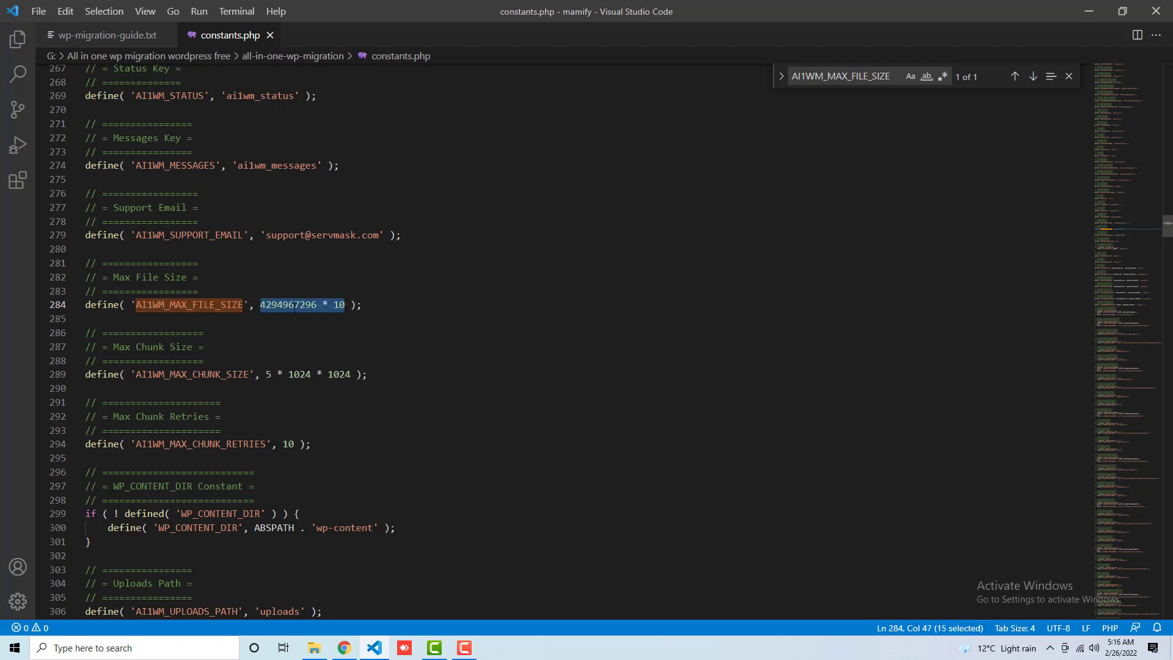
{"action": "left_click", "coordinate": [345, 304]}
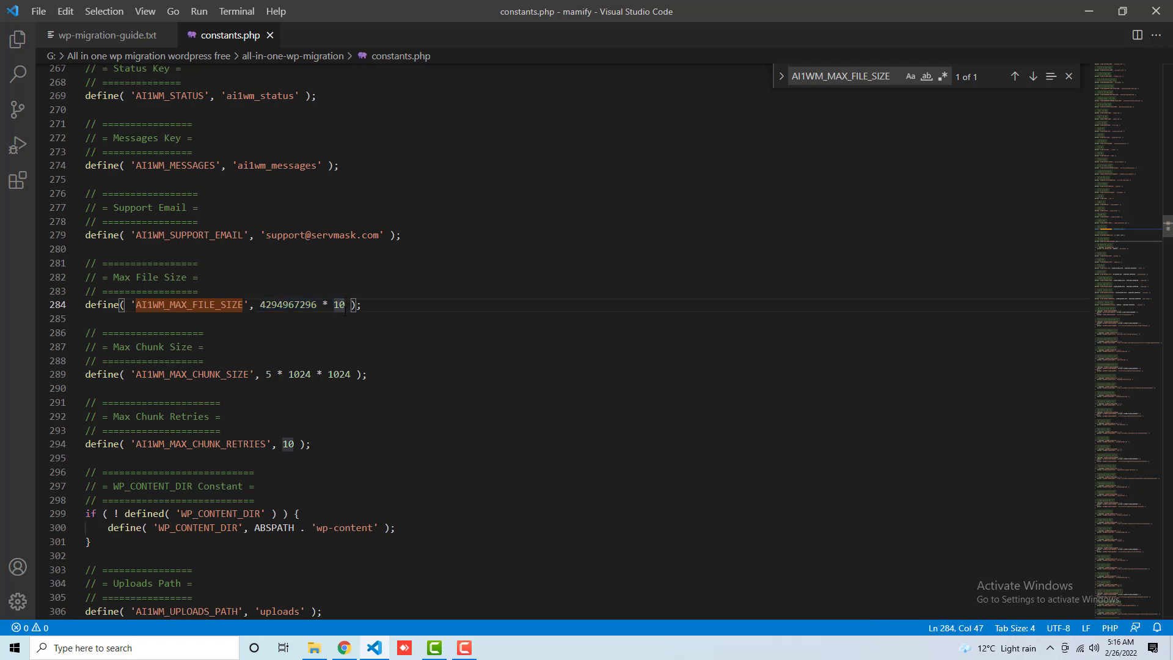
{"action": "type", "text": "00"}
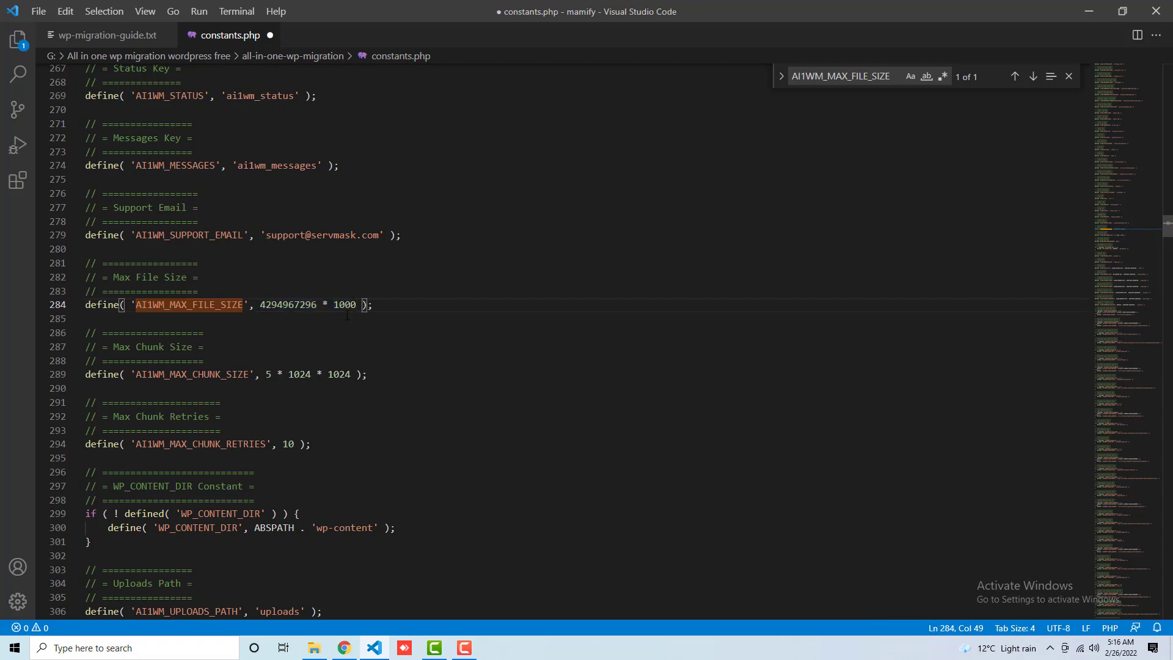
{"action": "key", "text": "BackSpace"}
{"action": "key", "text": "BackSpace"}
{"action": "key", "text": "ctrl+s"}
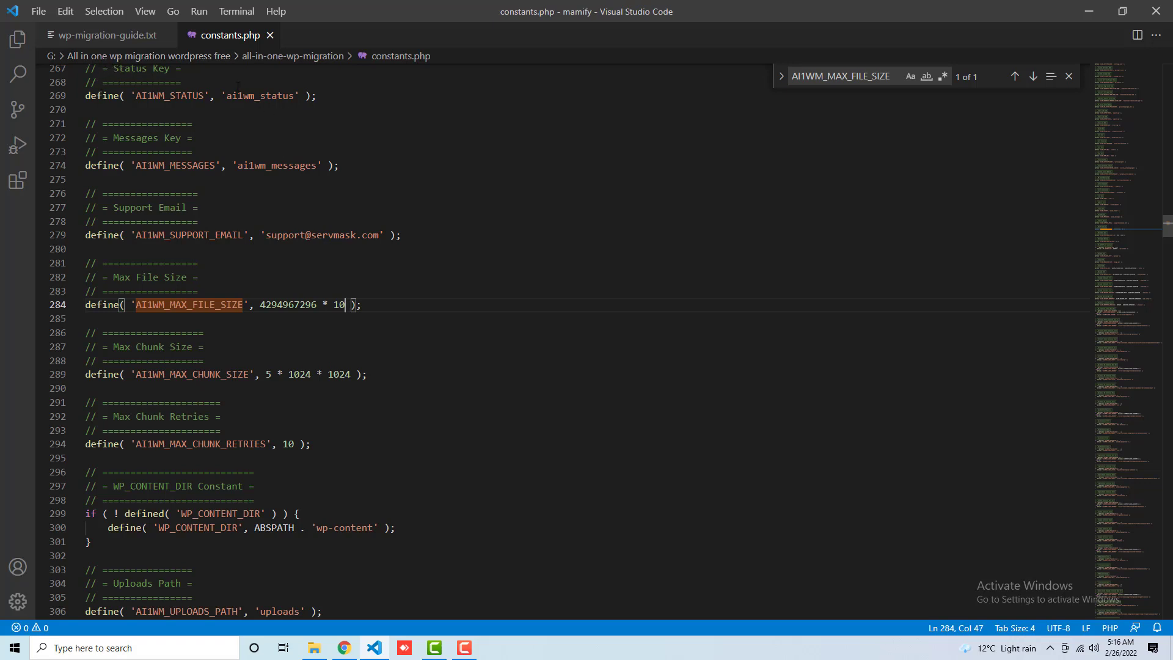
{"action": "left_click", "coordinate": [270, 35]}
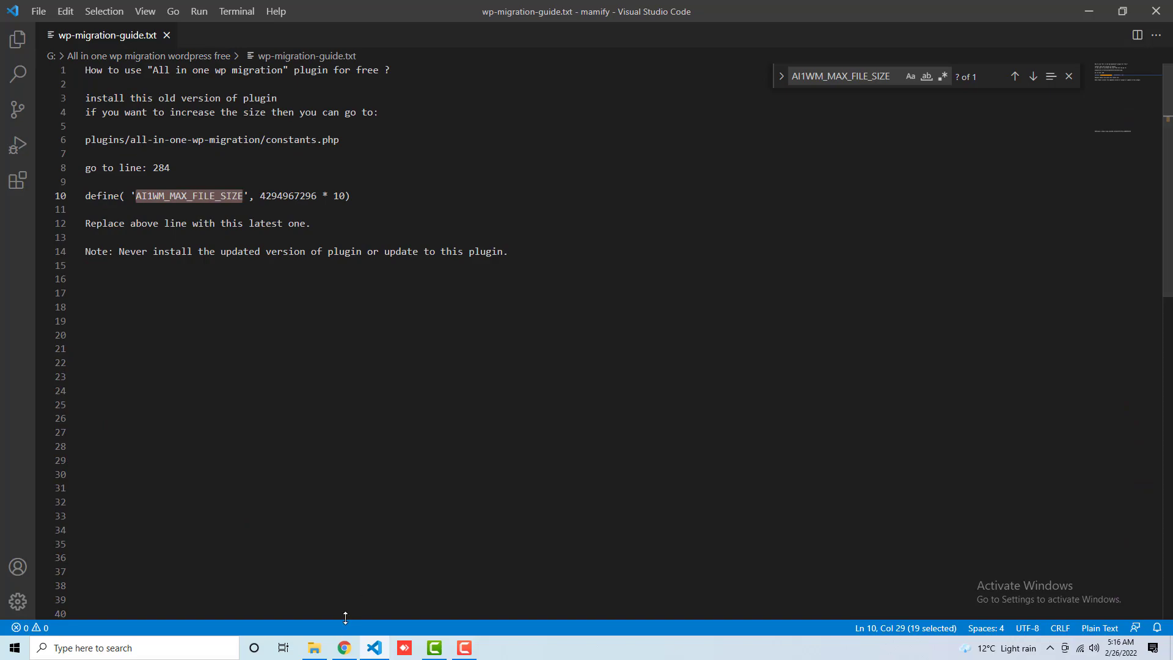
{"action": "mouse_move", "coordinate": [340, 653]}
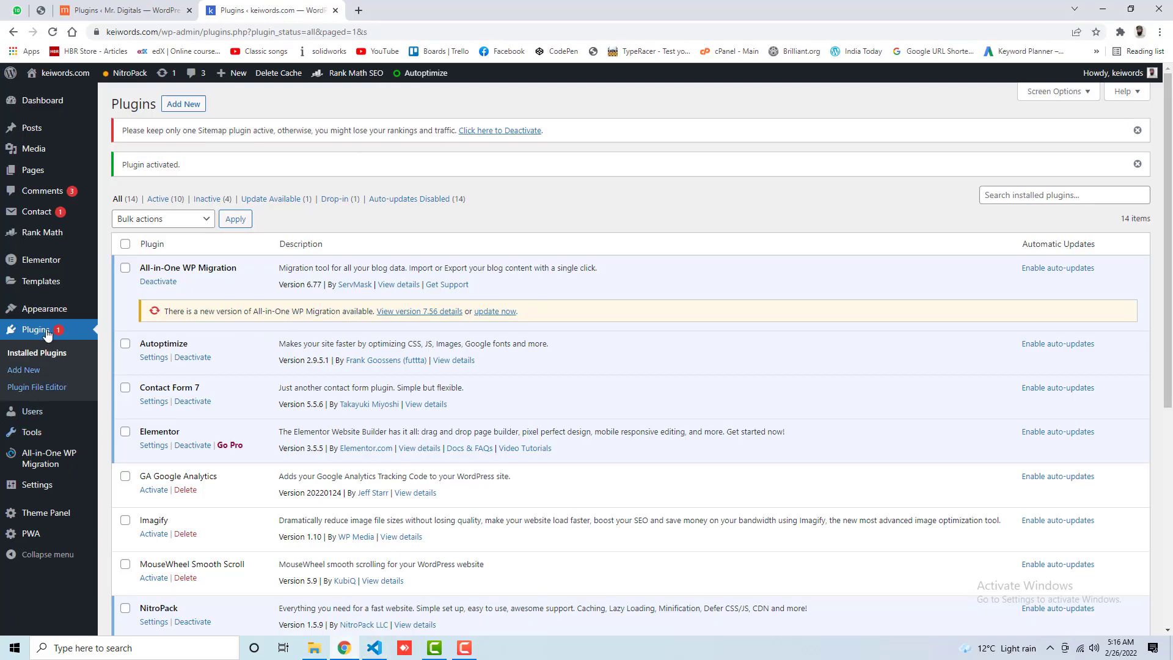
Step: Open the All-in-One WP Migration Export page on the Mr. Digitals site
{"action": "left_click", "coordinate": [110, 10]}
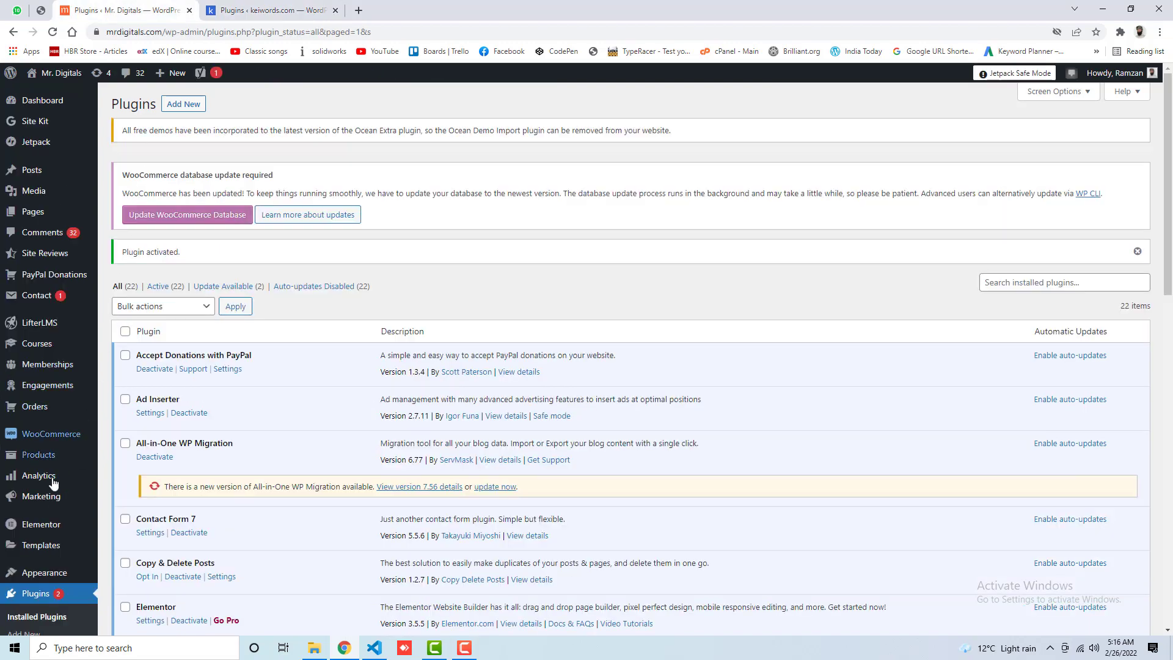
{"action": "scroll", "coordinate": [53, 483], "scroll_direction": "down", "scroll_amount": 6}
{"action": "mouse_move", "coordinate": [50, 435]}
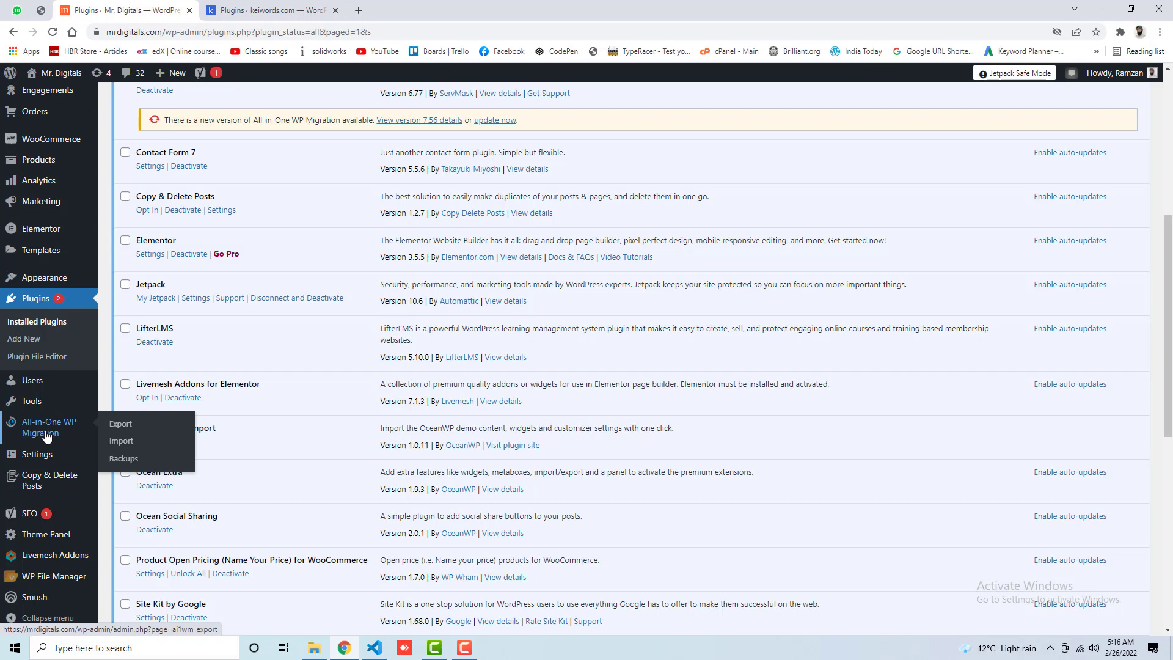
{"action": "left_click", "coordinate": [126, 424]}
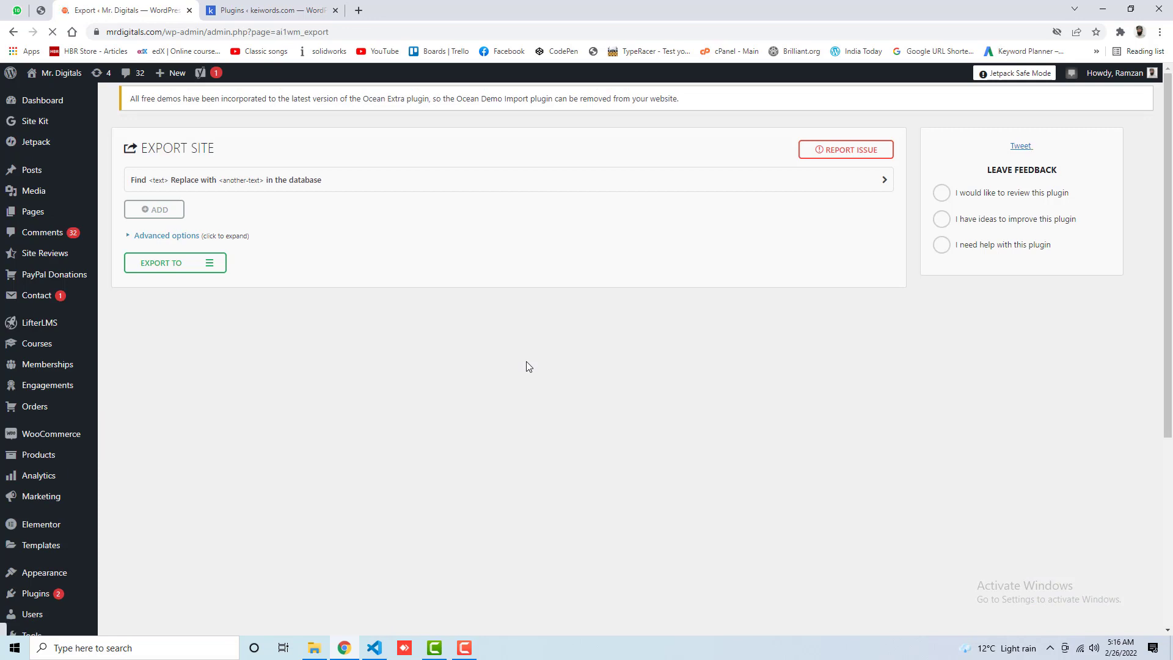
Step: Export the whole site to File and download the 452 MB backup
{"action": "left_click", "coordinate": [211, 265]}
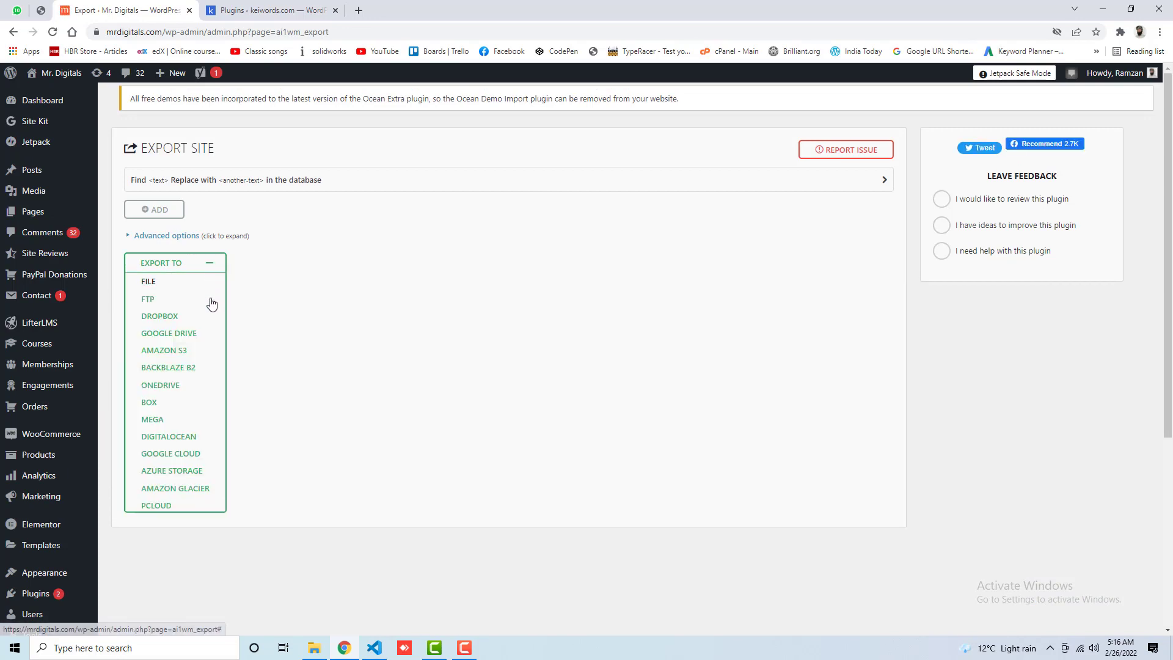
{"action": "left_click", "coordinate": [149, 281]}
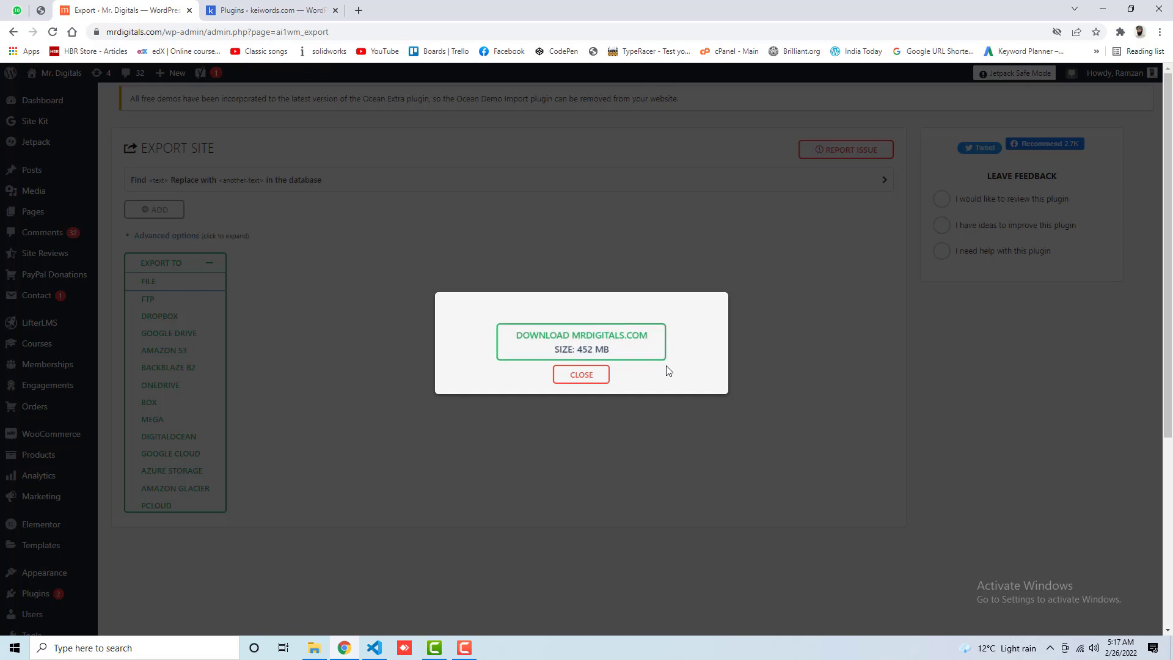
{"action": "left_click", "coordinate": [549, 352]}
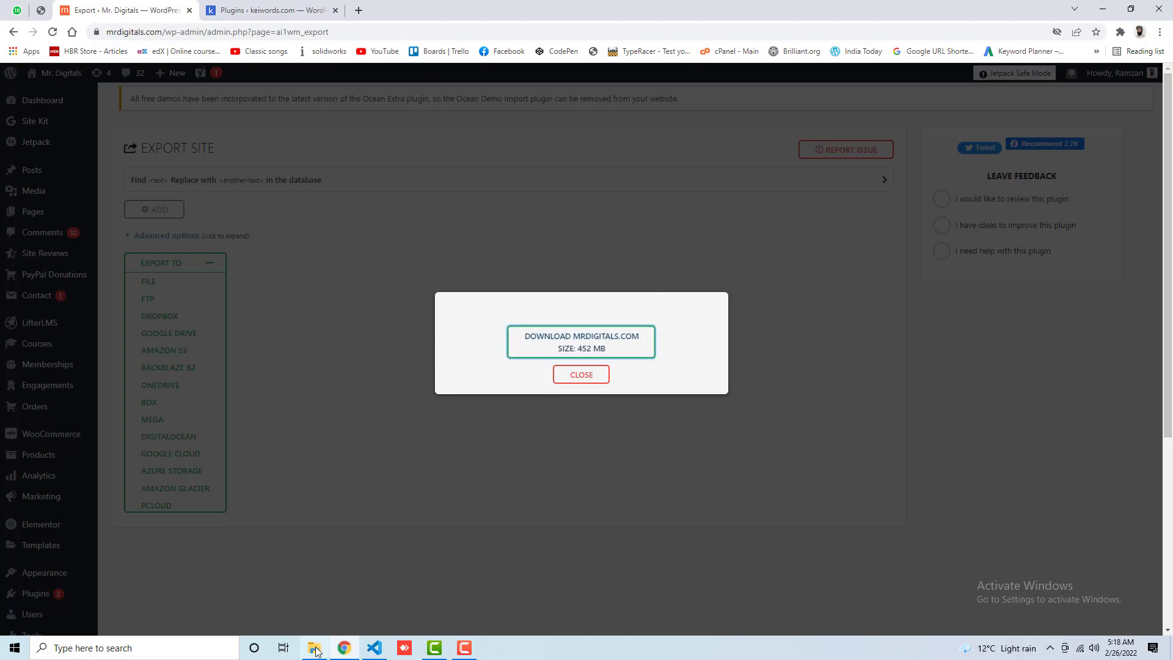
{"action": "key", "text": "alt+Tab"}
{"action": "left_click", "coordinate": [176, 175]}
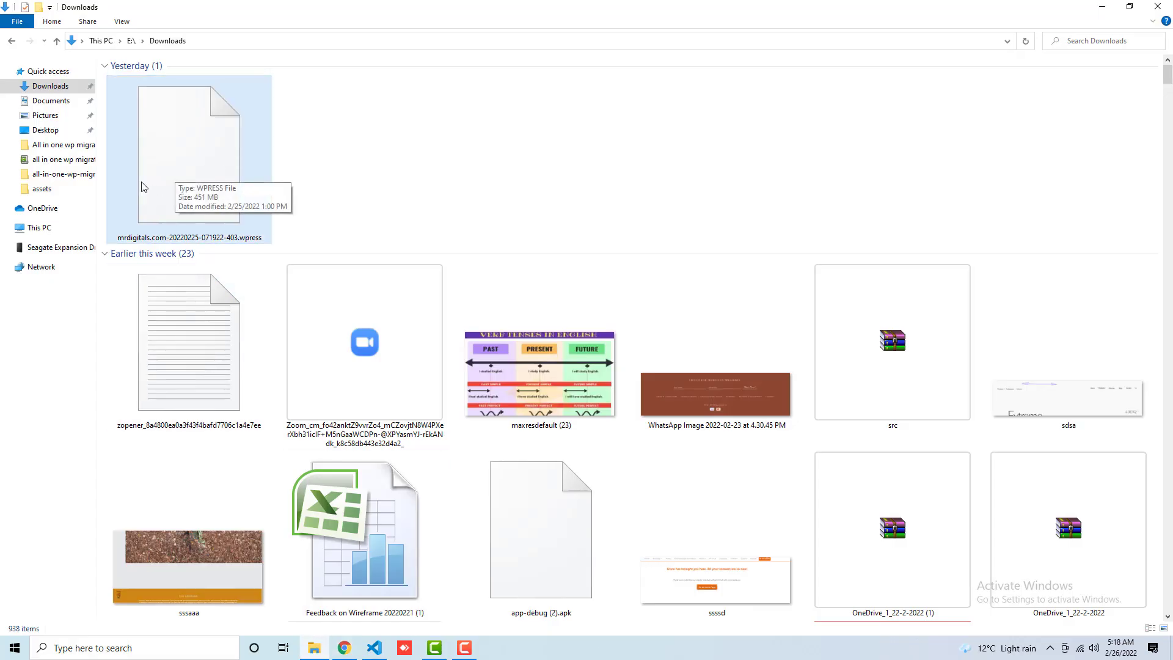
{"action": "left_click", "coordinate": [180, 168]}
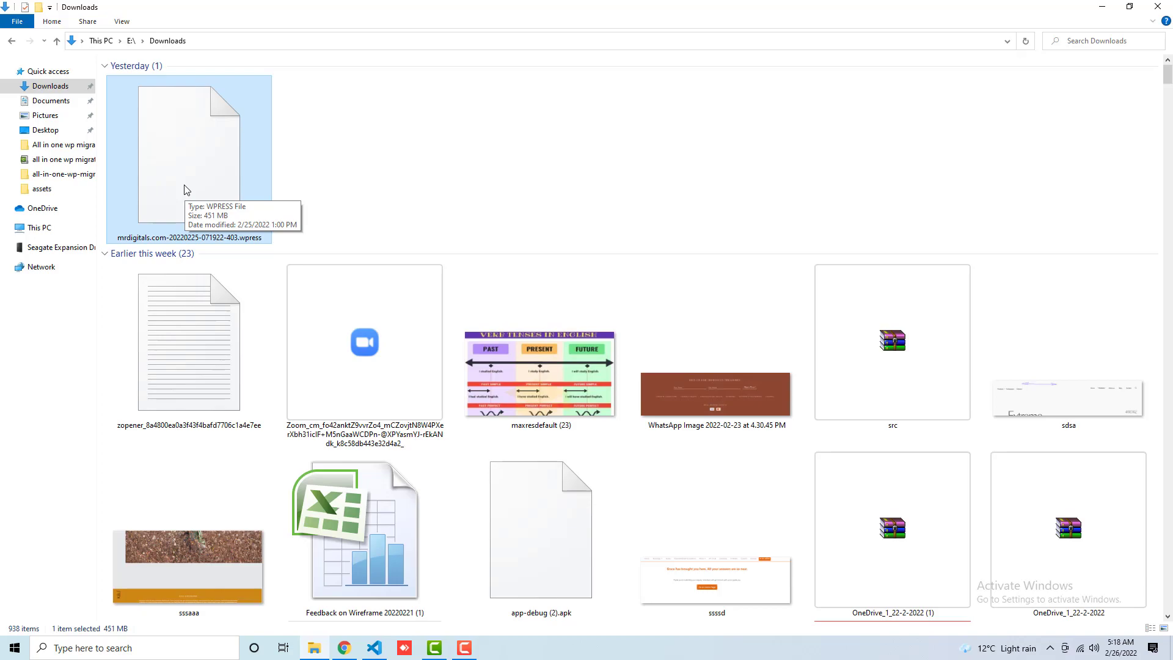
{"action": "key", "text": "alt+Tab"}
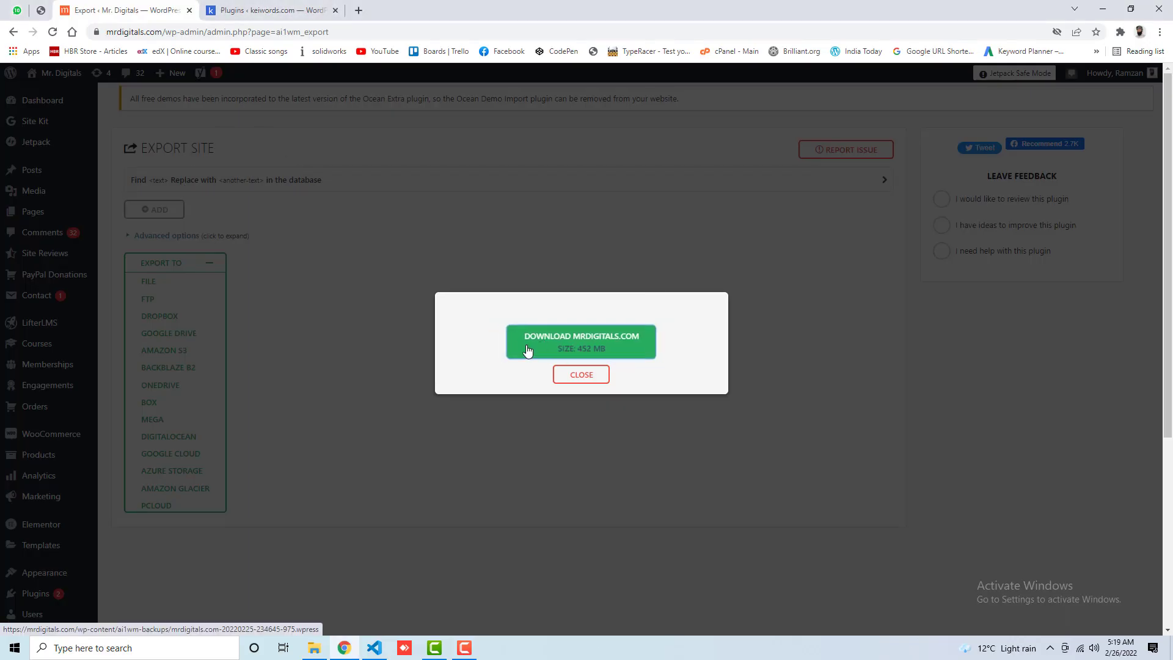
Step: Close the download dialog and view Backups, listing the 451.60 MB mrdigitals.com .wpress file
{"action": "left_click", "coordinate": [581, 375]}
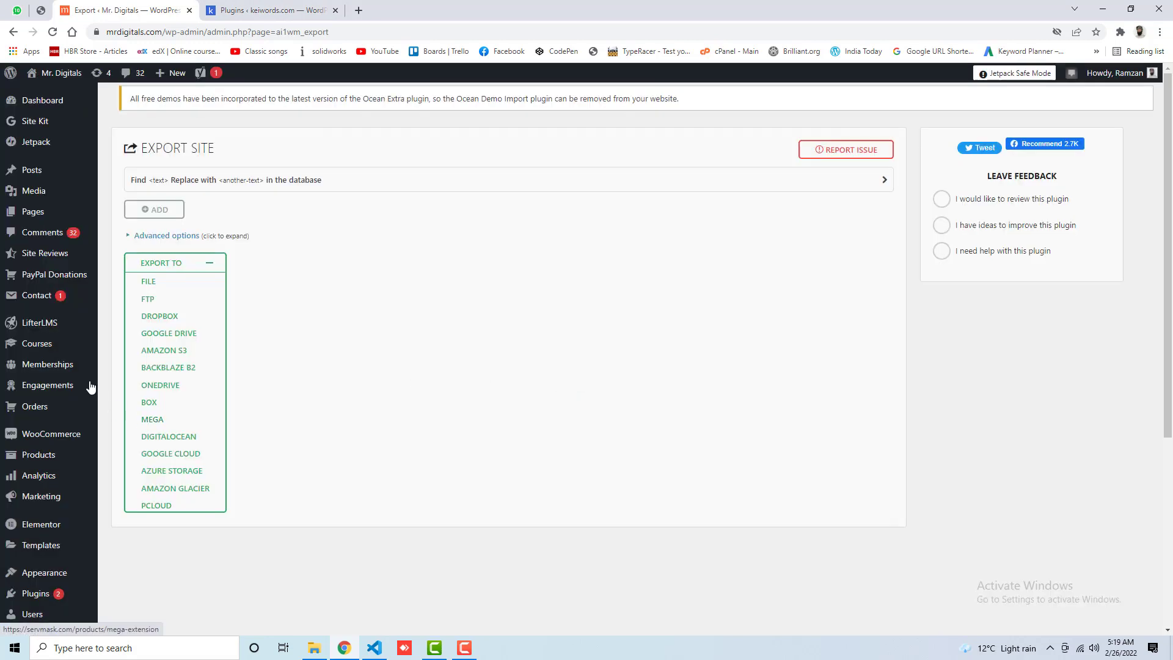
{"action": "scroll", "coordinate": [48, 380], "scroll_direction": "down", "scroll_amount": 3}
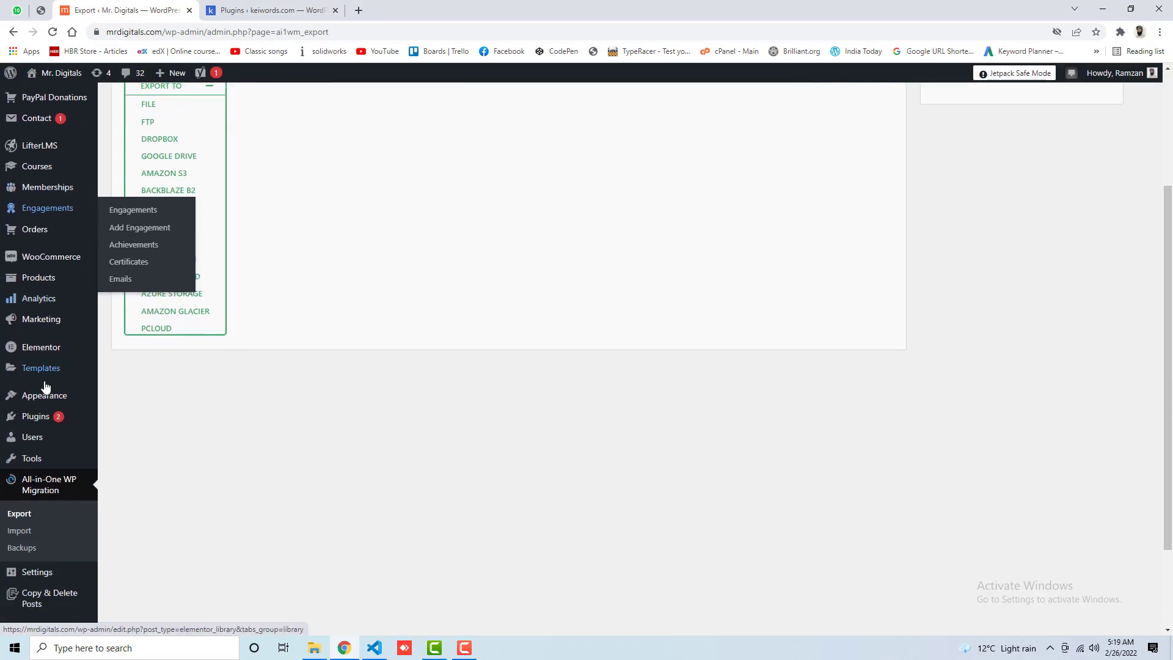
{"action": "left_click", "coordinate": [29, 542]}
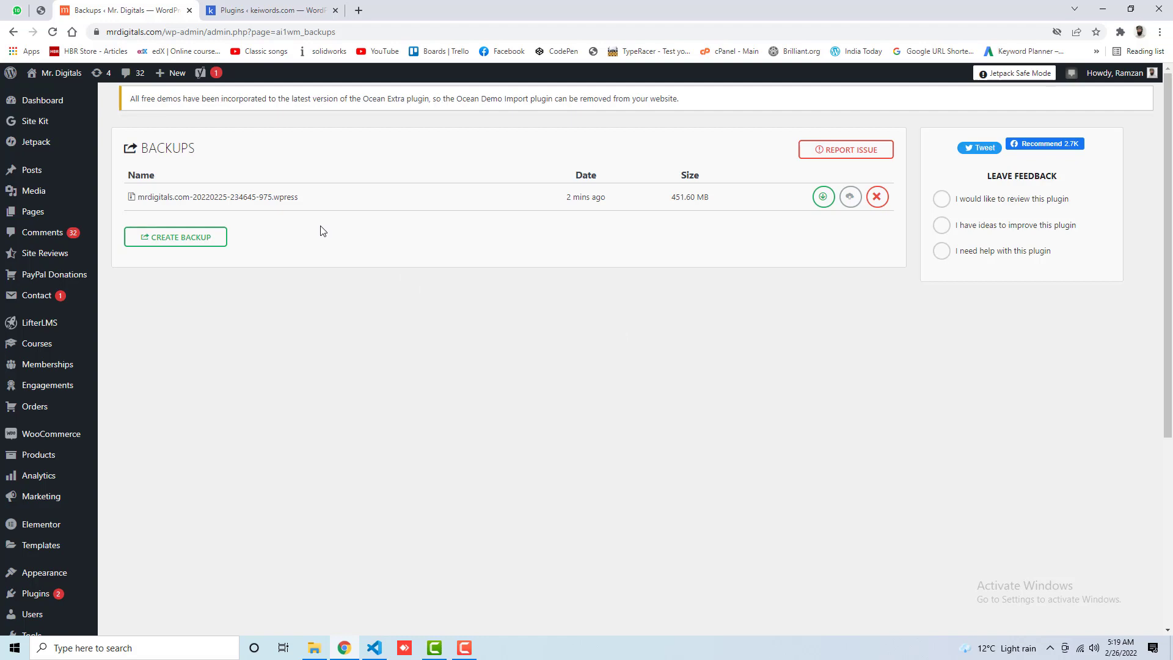
Step: Open All-in-One WP Migration > Import on keiwords.com, showing the 40 GB limit
{"action": "left_click", "coordinate": [257, 5]}
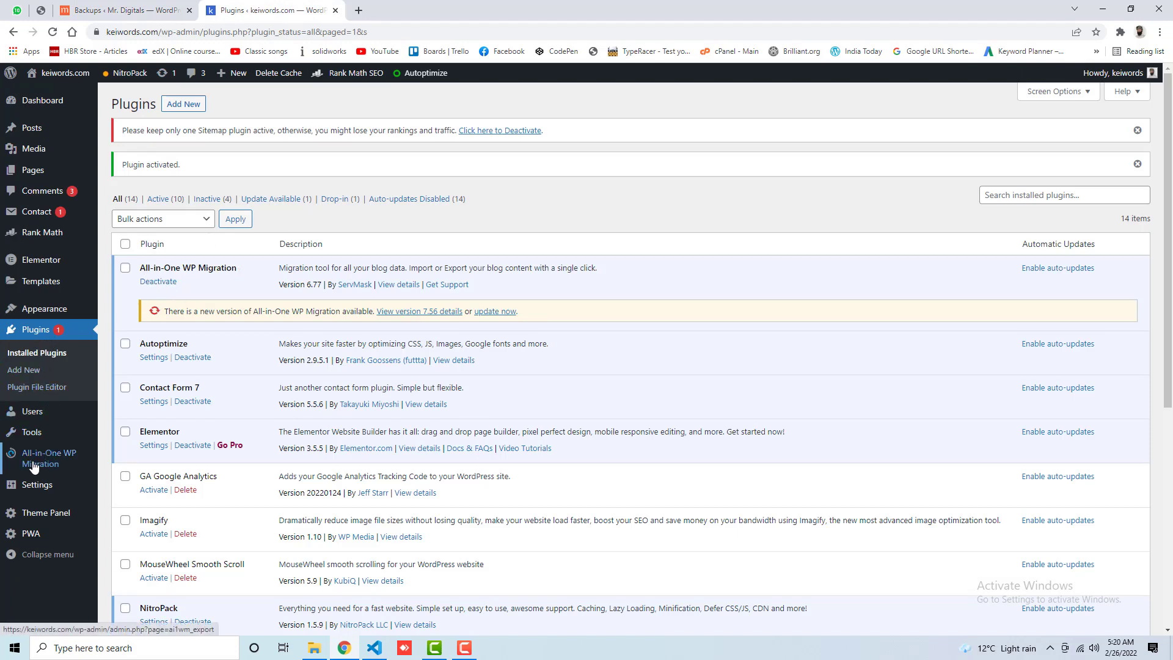
{"action": "mouse_move", "coordinate": [34, 467]}
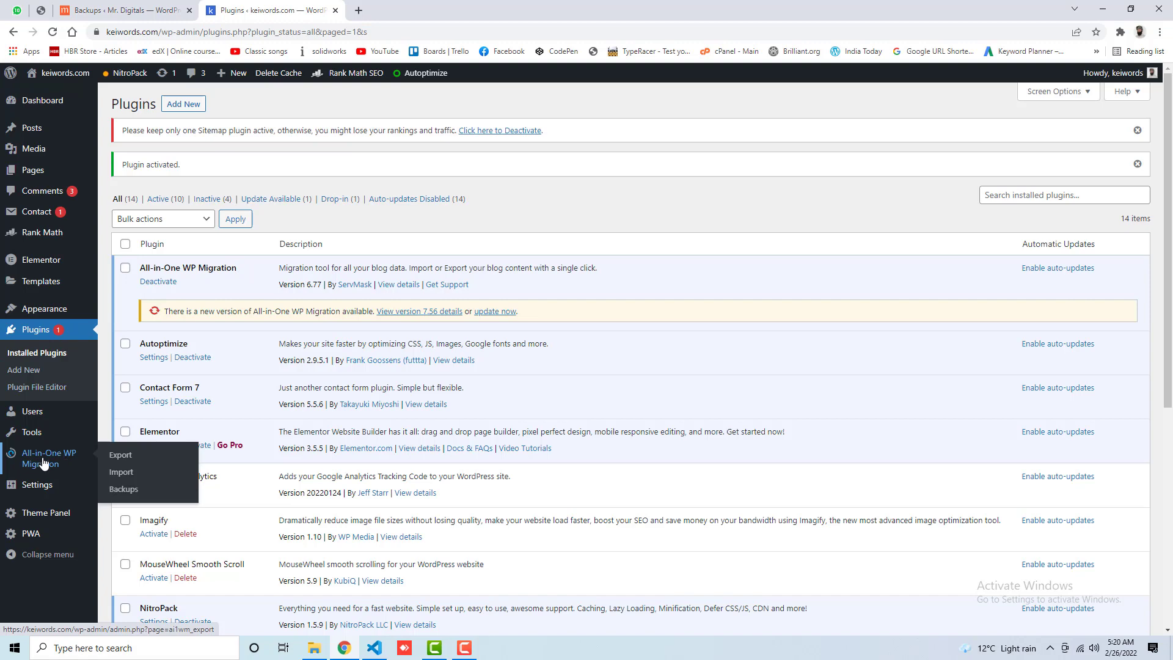
{"action": "left_click", "coordinate": [124, 472]}
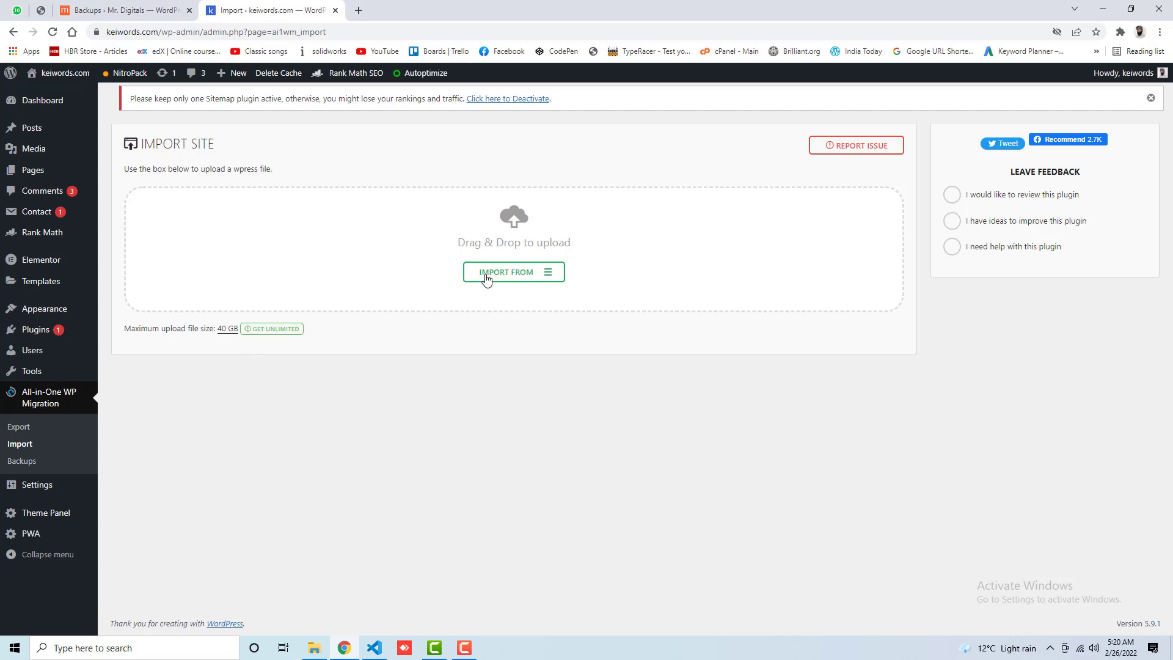
Step: Drag the downloaded .wpress backup from Downloads onto keiwords.com's import drop area
{"action": "left_click", "coordinate": [315, 649]}
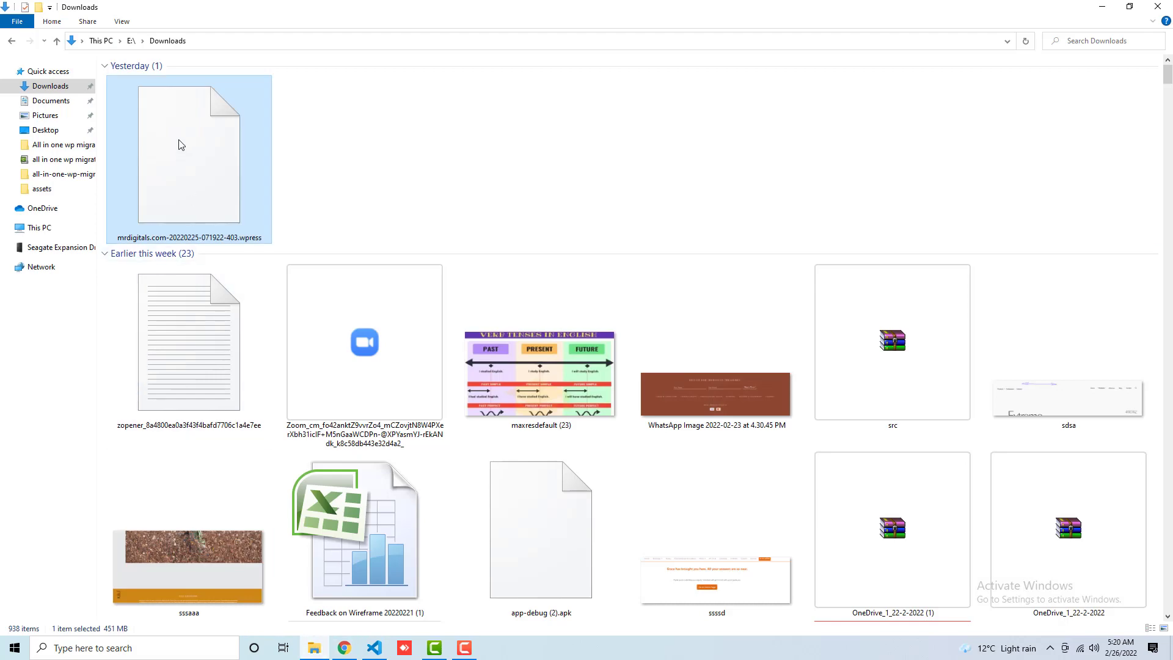
{"action": "left_click_drag", "start_coordinate": [176, 143], "coordinate": [379, 269]}
{"action": "key", "text": "alt+Tab"}
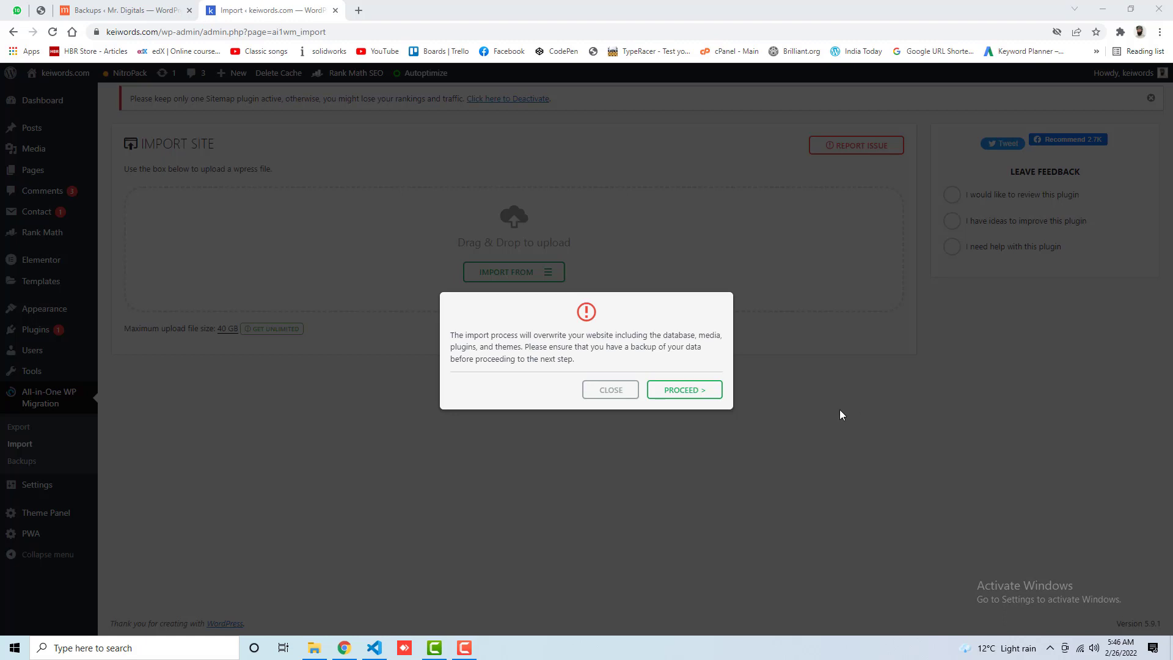
Step: Close the overwrite warning and view keiwords.com's Backups page, which shows no backups
{"action": "left_click", "coordinate": [596, 394]}
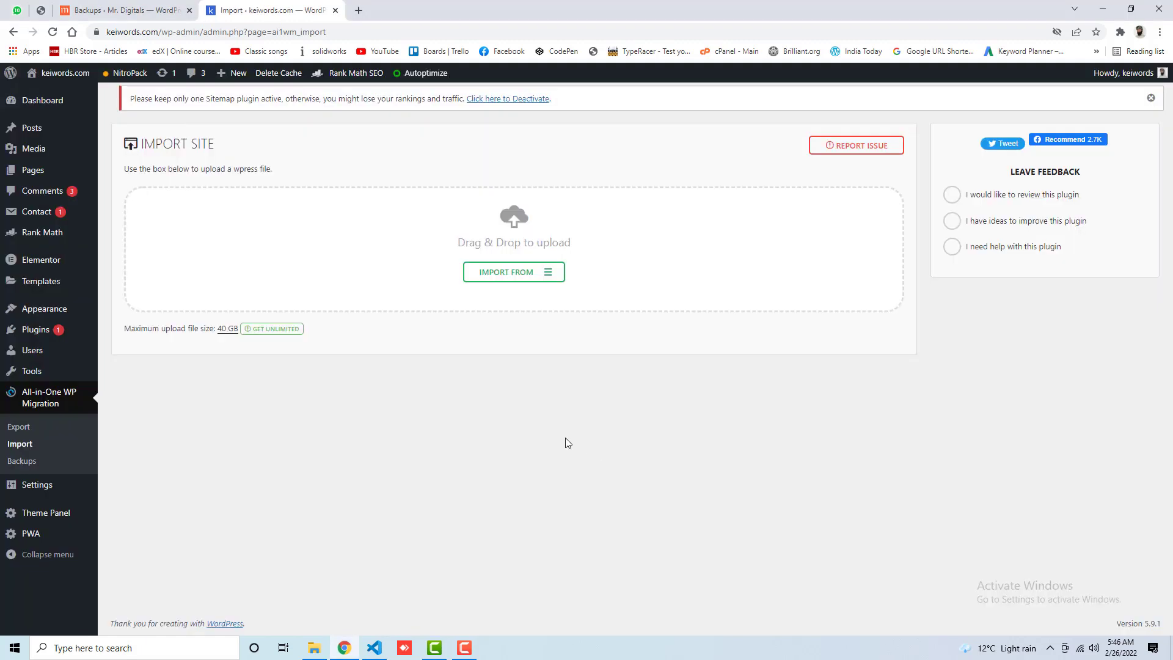
{"action": "left_click", "coordinate": [21, 460]}
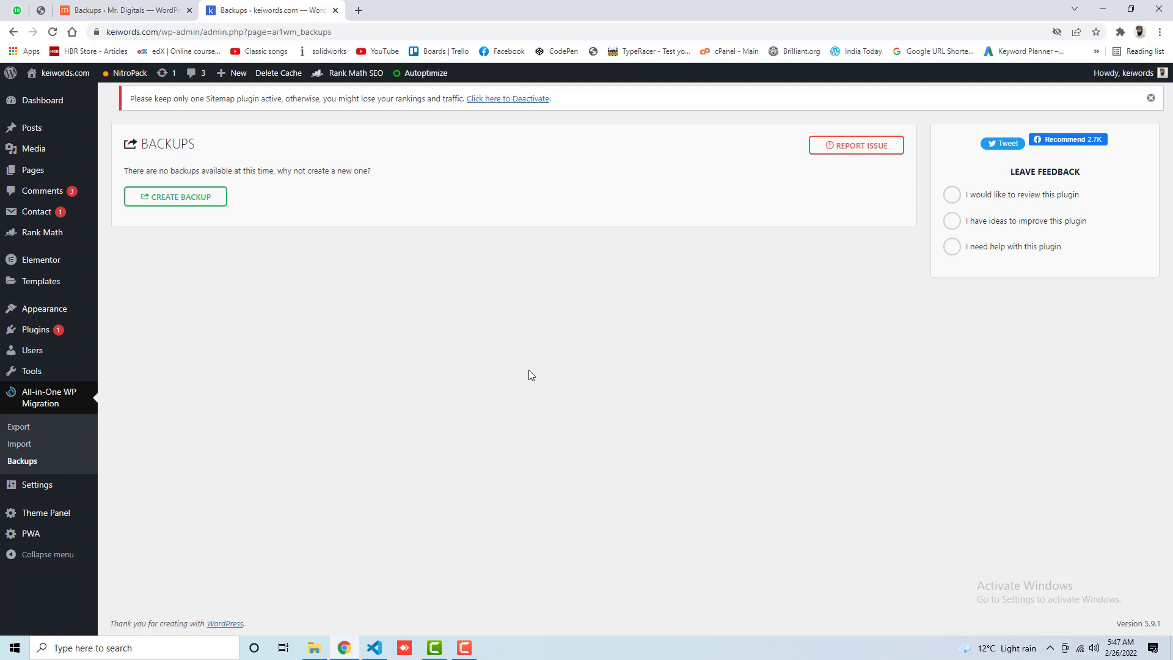
{"action": "left_click", "coordinate": [374, 648]}
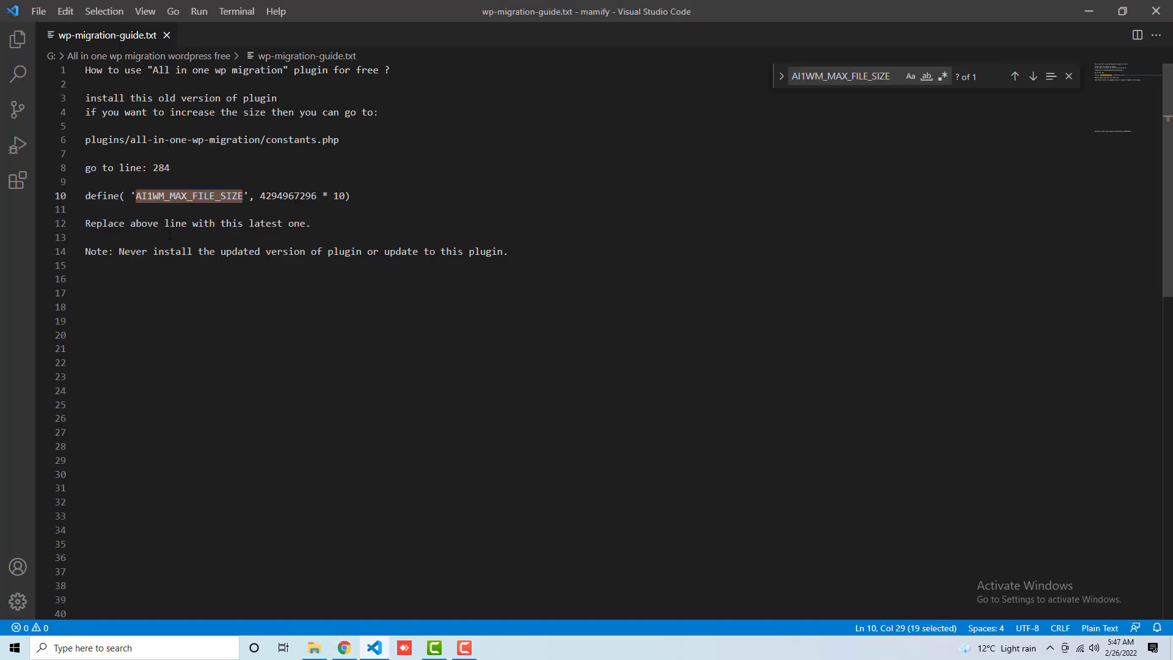
{"action": "left_click", "coordinate": [214, 289]}
{"action": "double_click", "coordinate": [155, 195]}
{"action": "left_click_drag", "start_coordinate": [350, 196], "coordinate": [71, 196]}
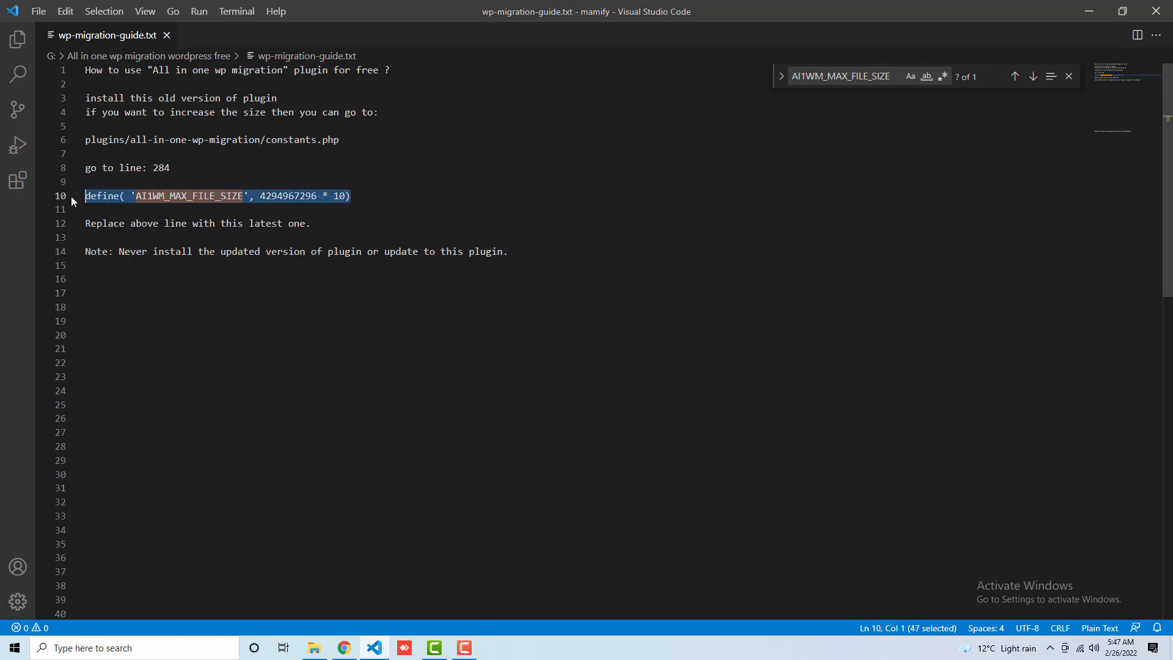
{"action": "double_click", "coordinate": [186, 196]}
{"action": "double_click", "coordinate": [289, 195]}
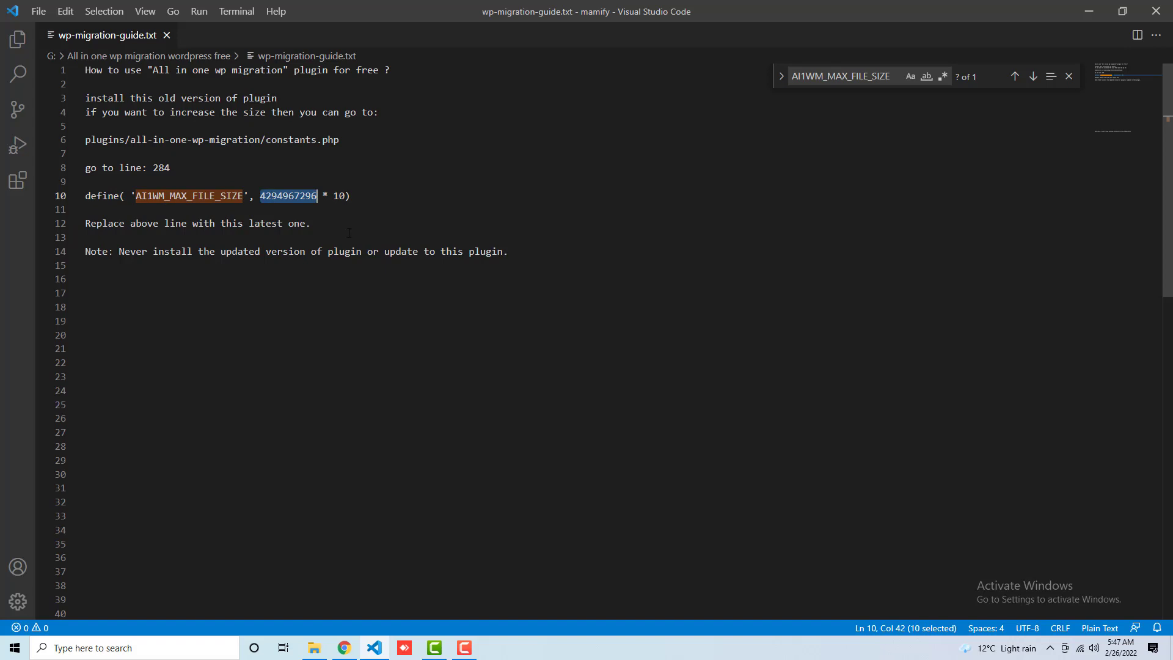